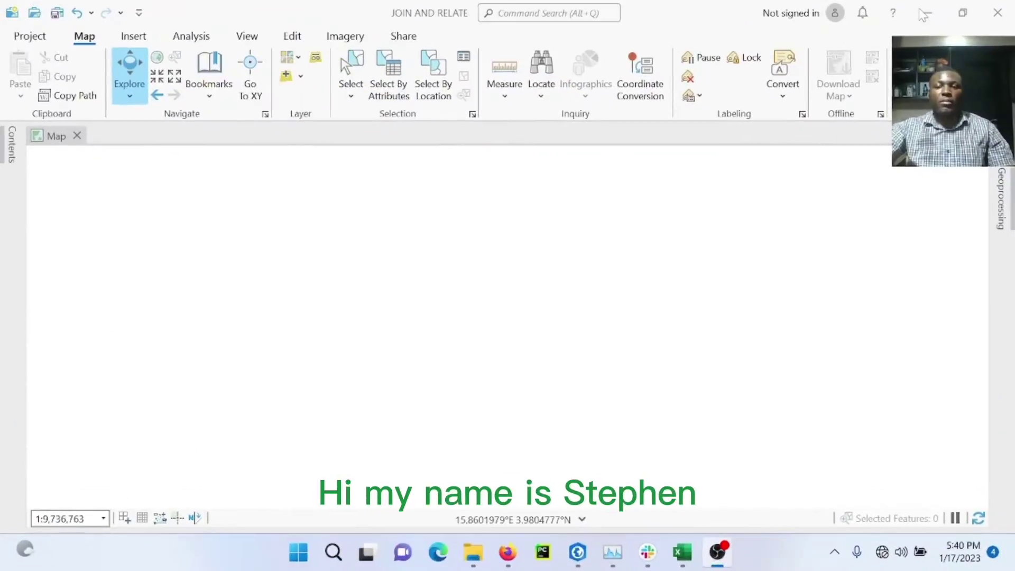
Add the gadm36_NGA_1.shp Nigeria states shapefile to the map from the Nigeria folder
{"action": "left_click", "coordinate": [922, 15]}
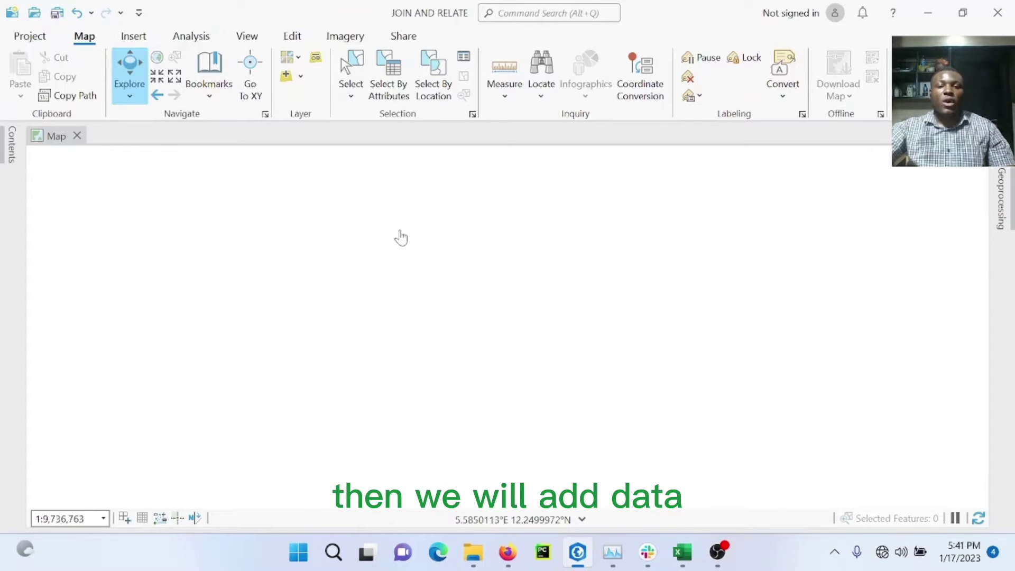
{"action": "left_click", "coordinate": [282, 81]}
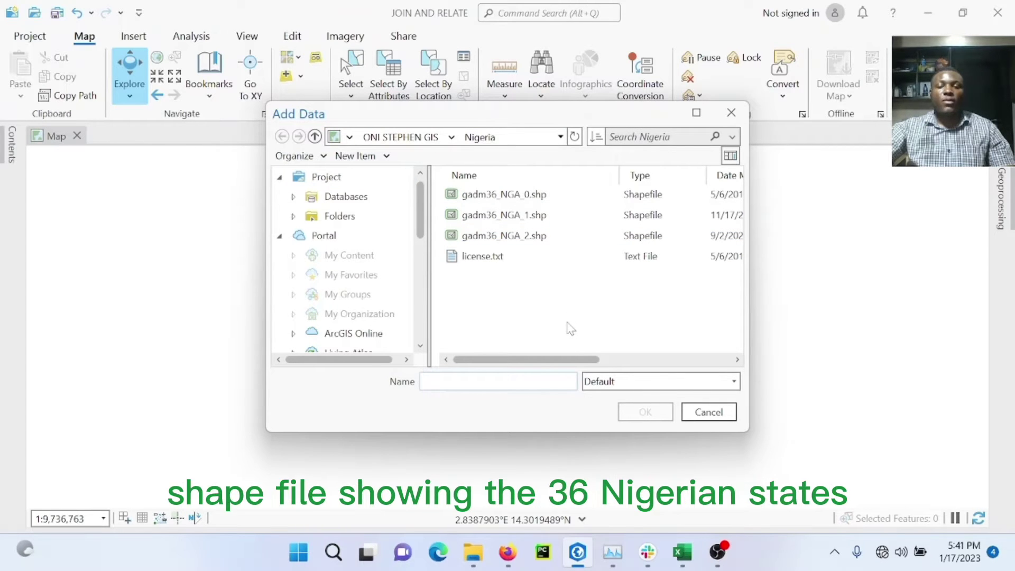
{"action": "left_click", "coordinate": [523, 215]}
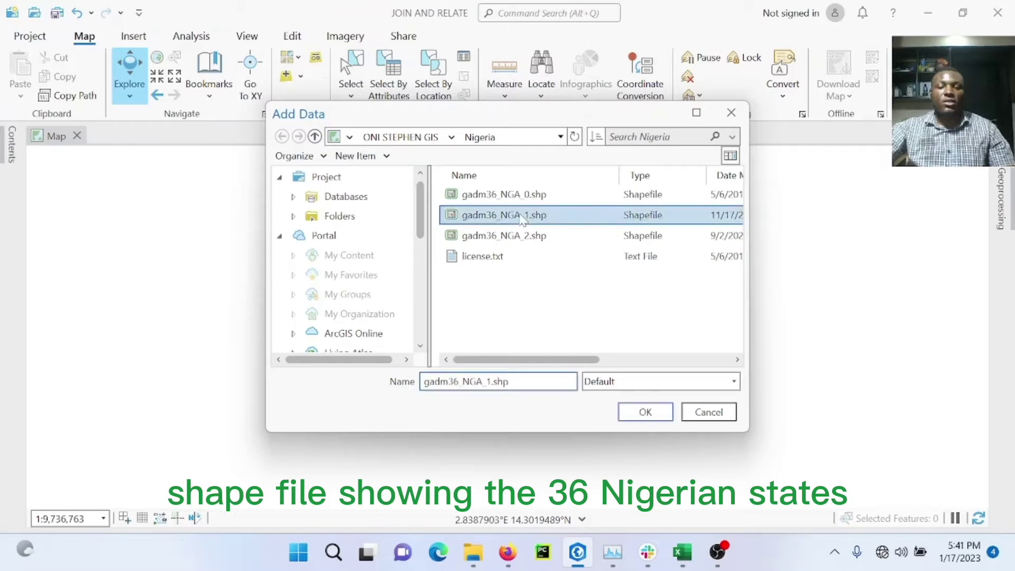
{"action": "left_click", "coordinate": [645, 412]}
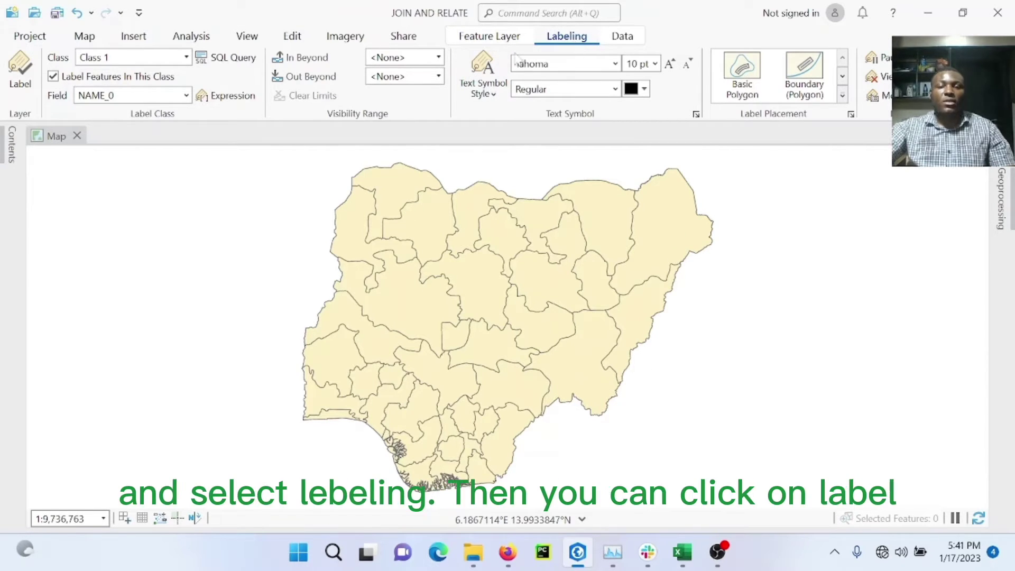
Turn on labels for the gadm36_NGA_1 states layer from the Labeling tab
{"action": "left_click", "coordinate": [20, 74]}
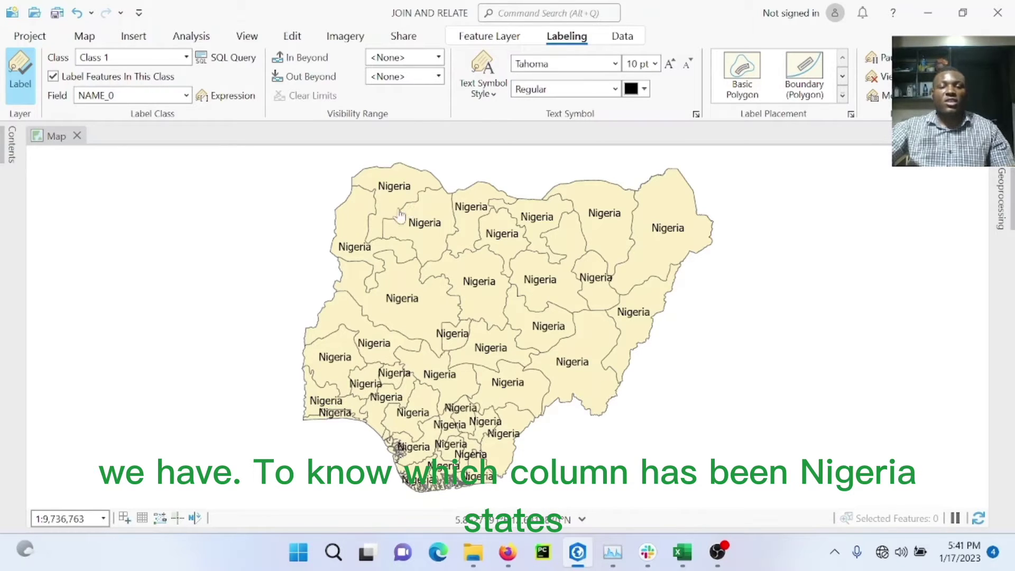
Open the gadm36_NGA_1 attribute table to review its fields, then close it
{"action": "left_click", "coordinate": [11, 144]}
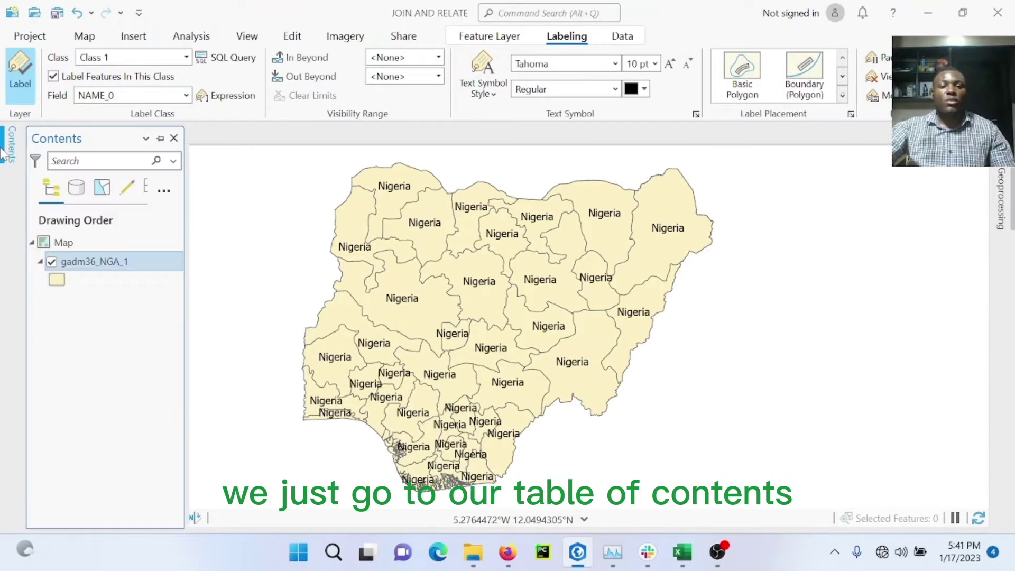
{"action": "right_click", "coordinate": [94, 262]}
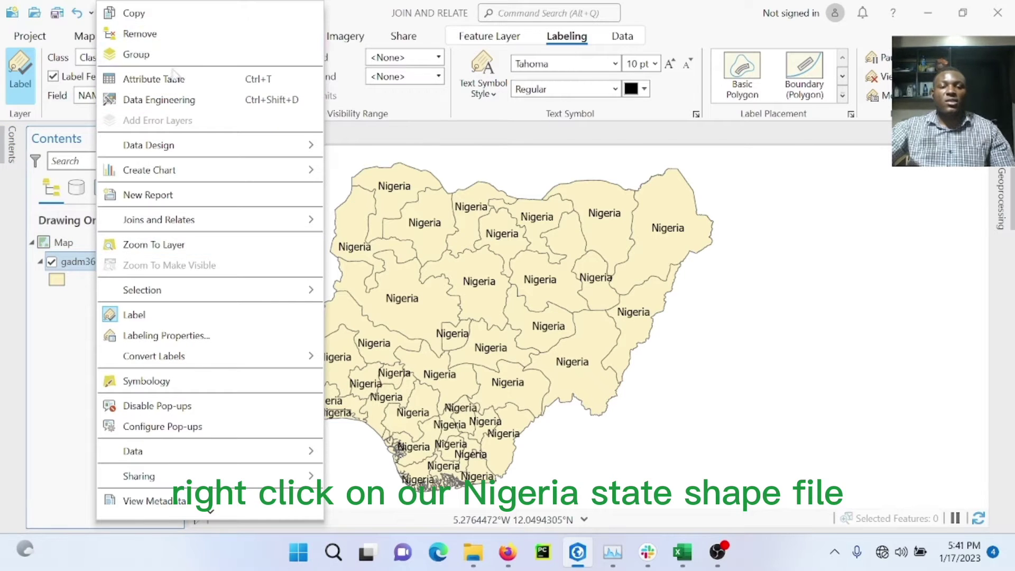
{"action": "left_click", "coordinate": [178, 79]}
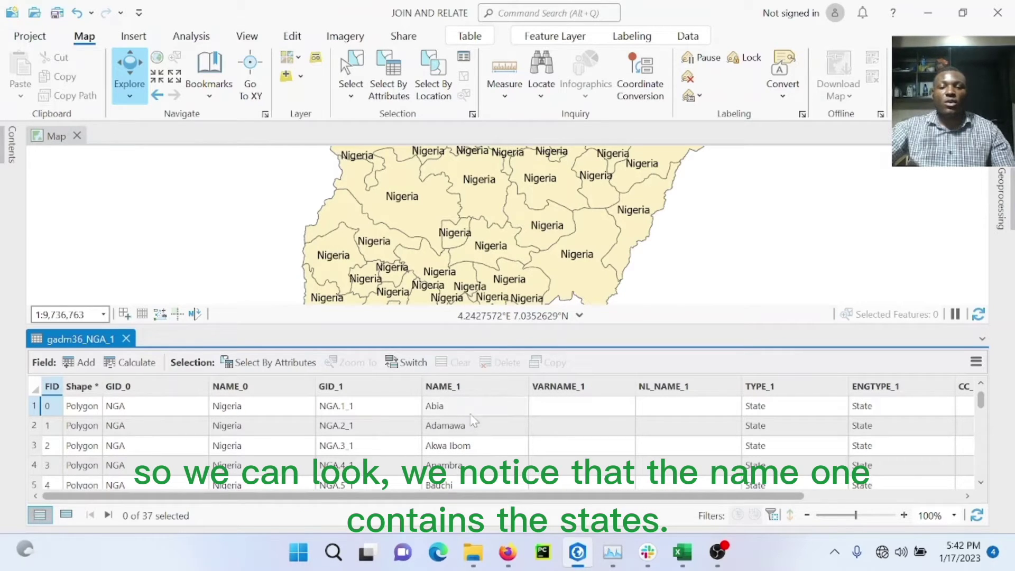
{"action": "left_click", "coordinate": [125, 339]}
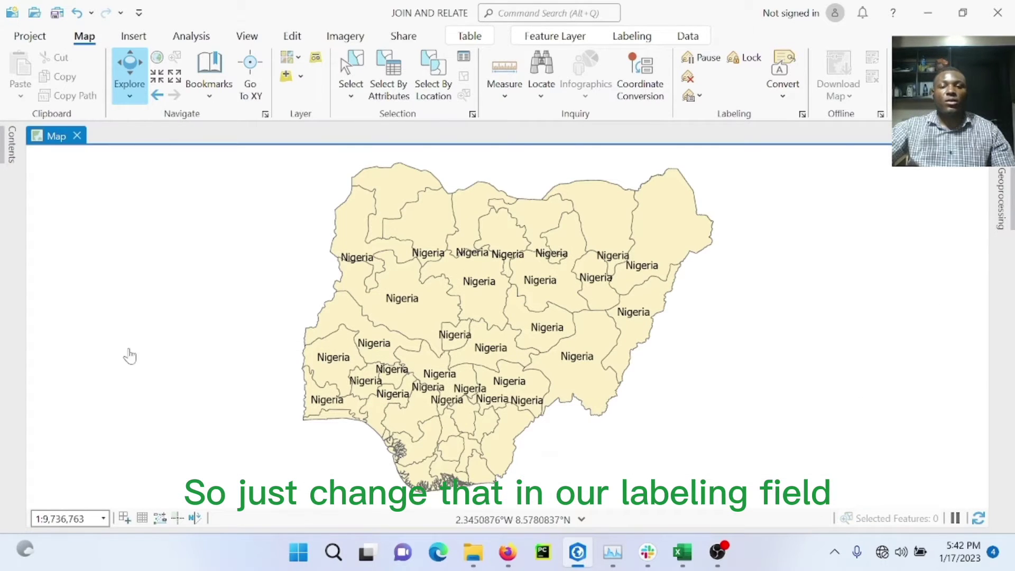
Set the state labels to use the NAME_1 field
{"action": "left_click", "coordinate": [632, 36]}
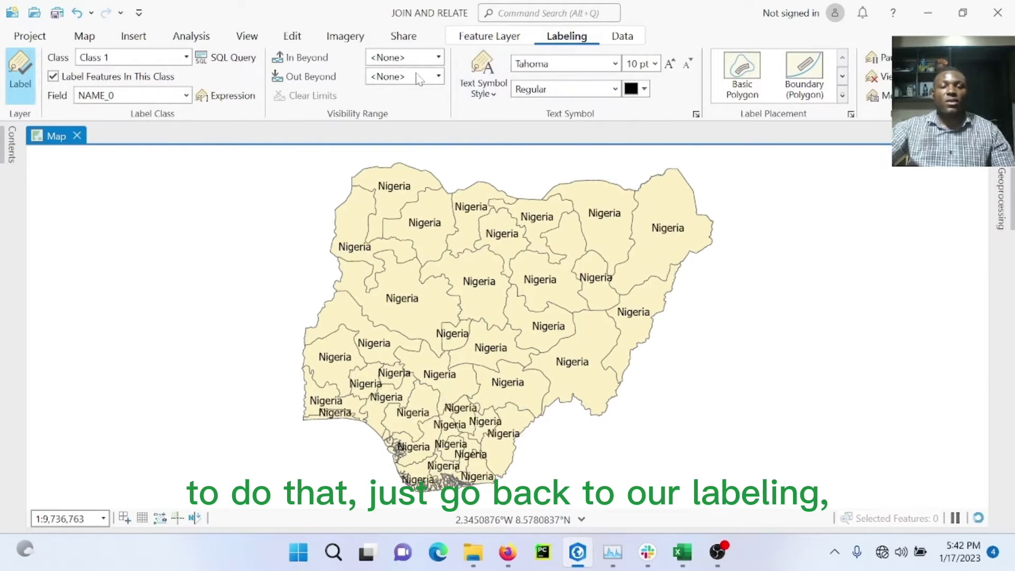
{"action": "left_click", "coordinate": [186, 95]}
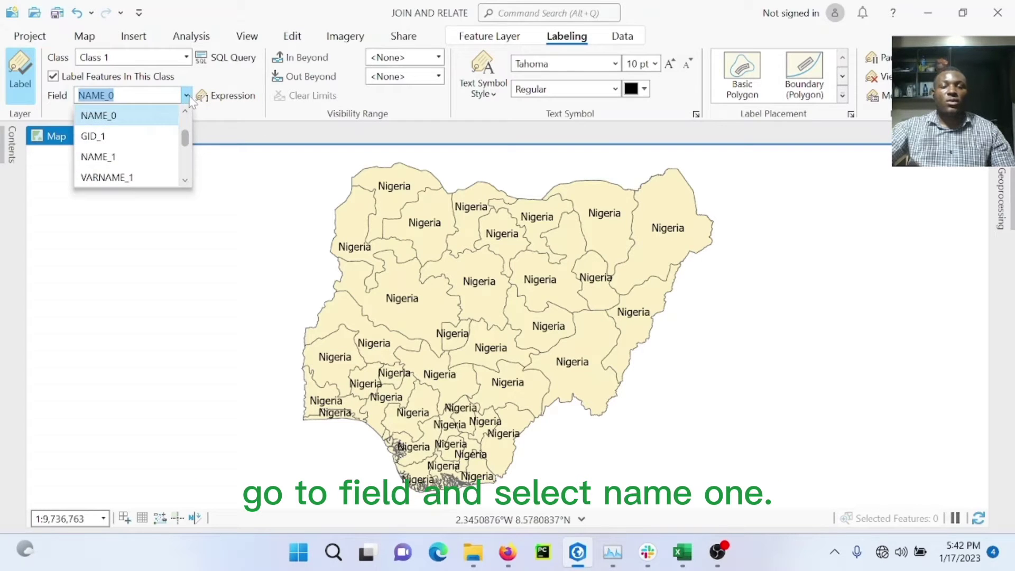
{"action": "left_click", "coordinate": [138, 159]}
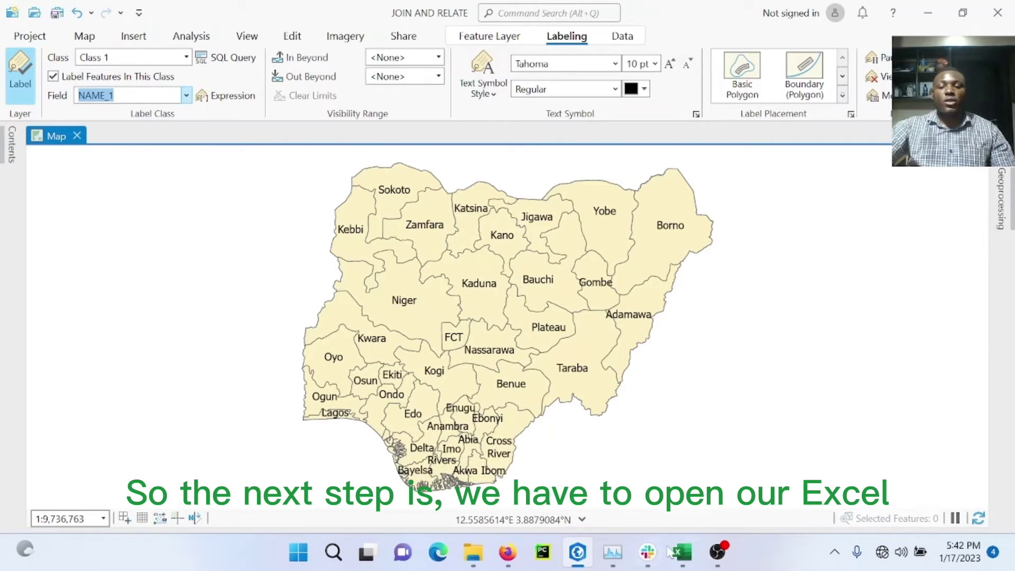
{"action": "key", "text": "alt+Tab"}
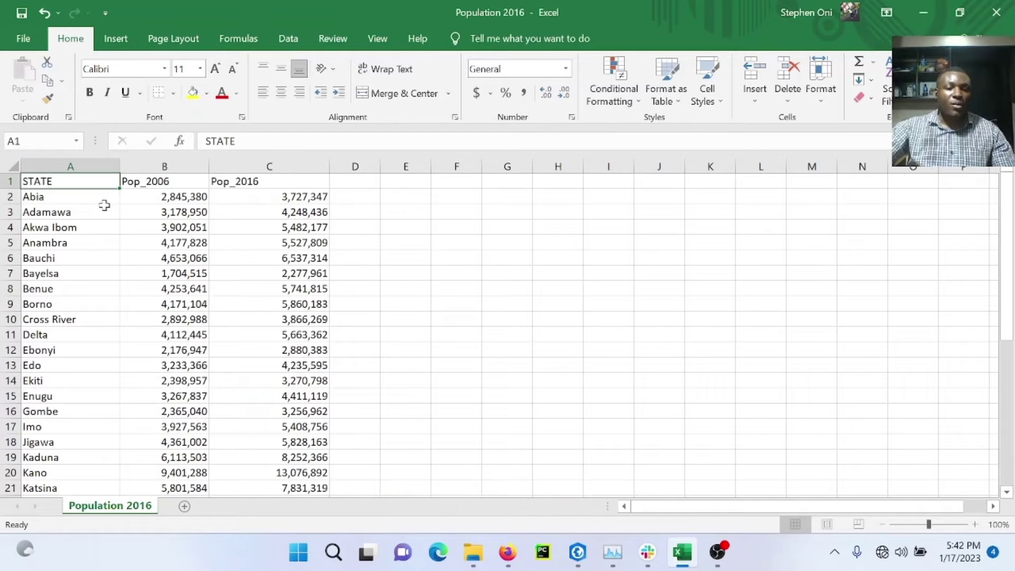
{"action": "scroll", "coordinate": [107, 202], "scroll_direction": "down", "scroll_amount": 2}
{"action": "scroll", "coordinate": [106, 200], "scroll_direction": "down", "scroll_amount": 5}
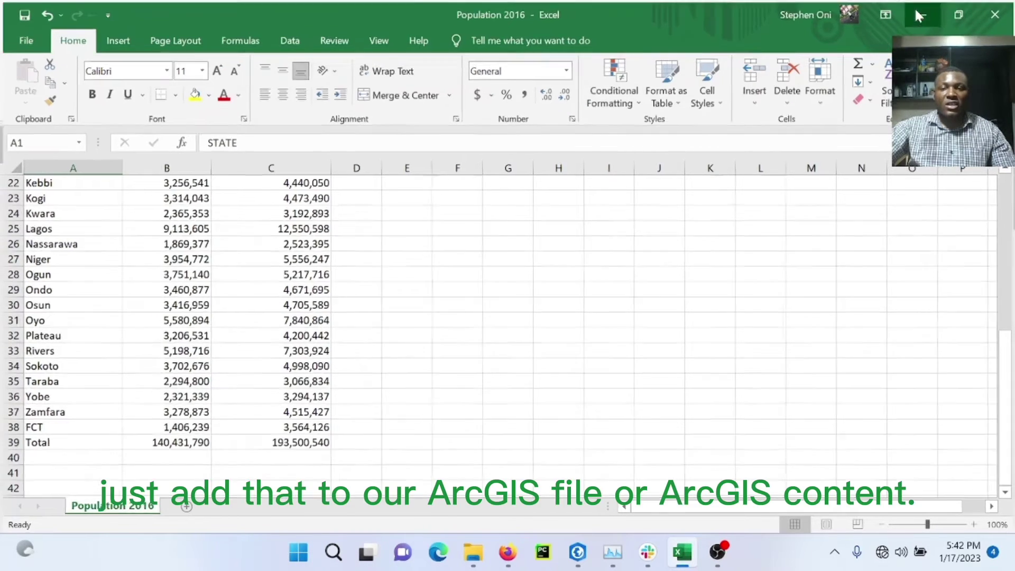
{"action": "left_click", "coordinate": [919, 11]}
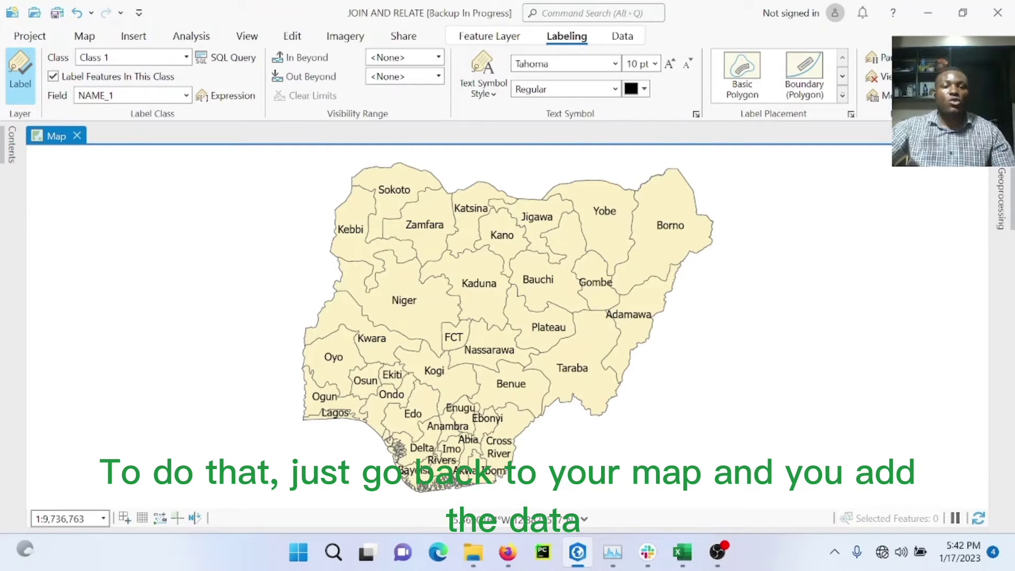
Add Population 2016.csv from the ONI STEPHEN GIS folder to the map
{"action": "left_click", "coordinate": [84, 36]}
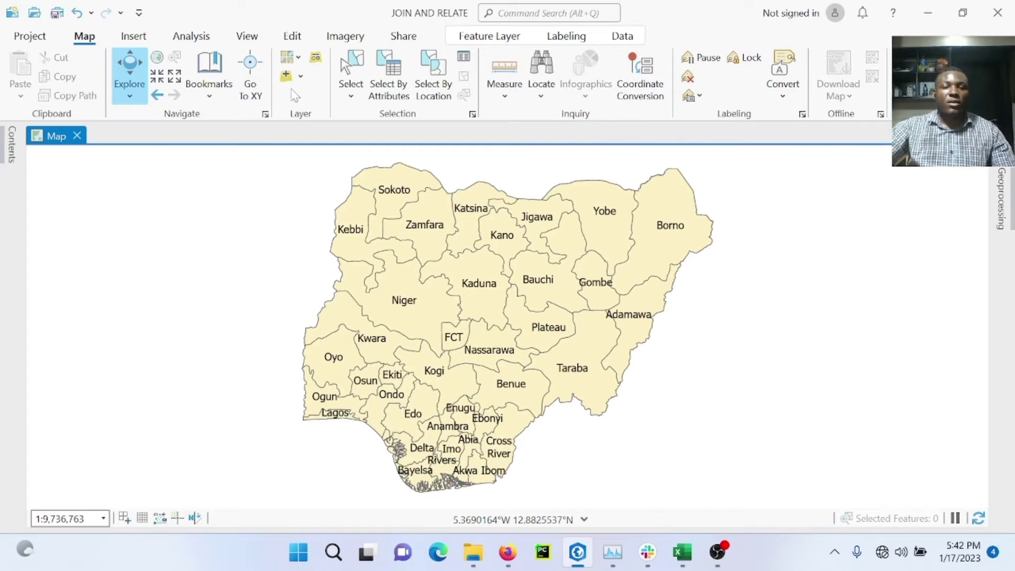
{"action": "left_click", "coordinate": [287, 77]}
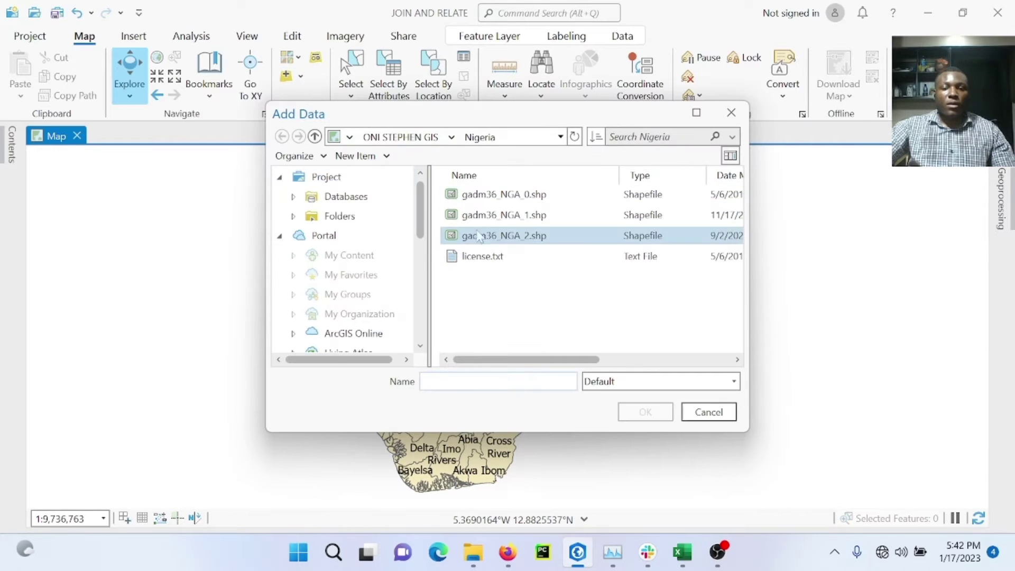
{"action": "left_click", "coordinate": [412, 137]}
{"action": "left_click", "coordinate": [497, 257]}
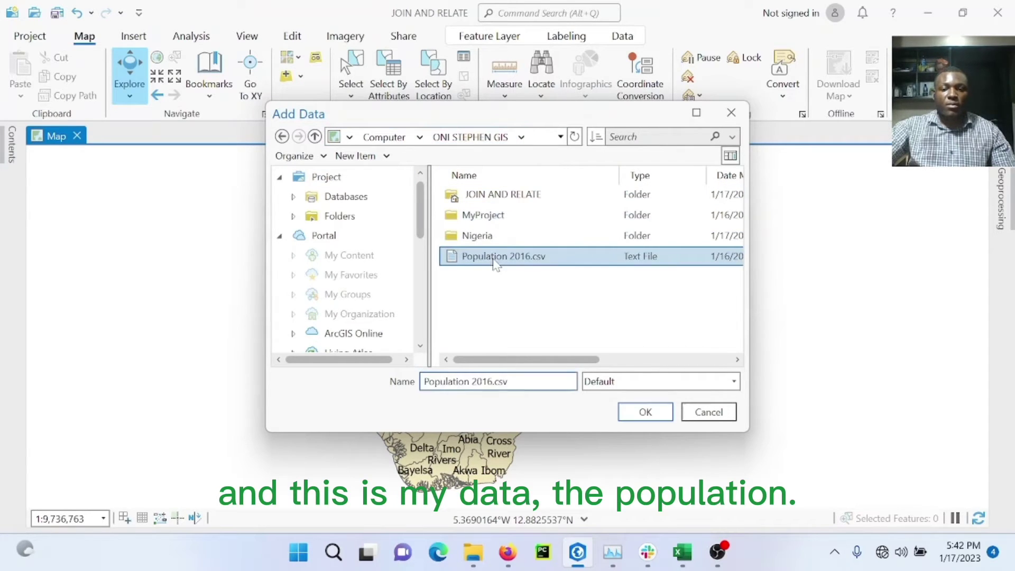
{"action": "left_click", "coordinate": [645, 412]}
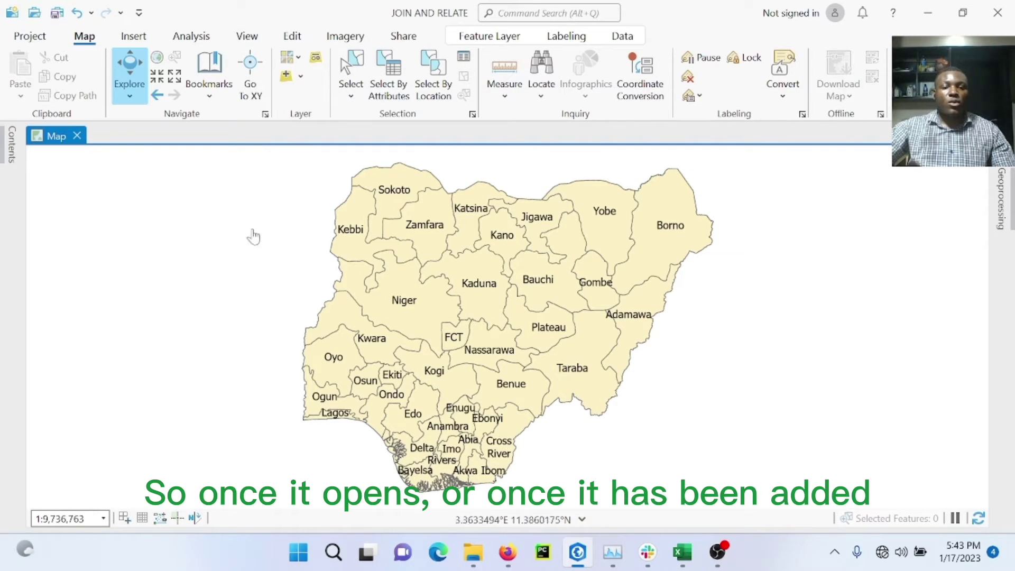
Open the Population 2016.csv table, scroll through its rows, and close it
{"action": "left_click", "coordinate": [4, 154]}
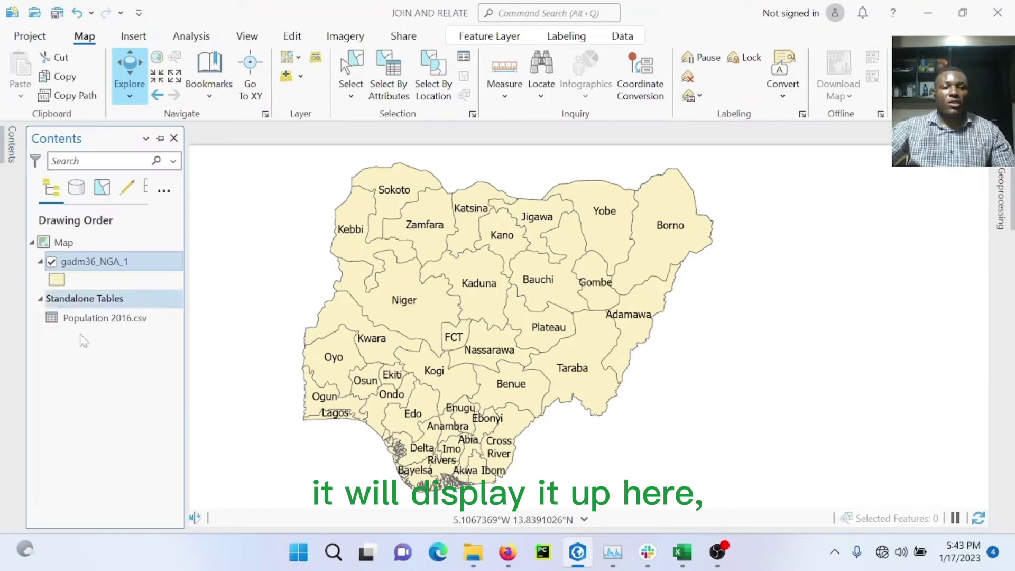
{"action": "right_click", "coordinate": [96, 321]}
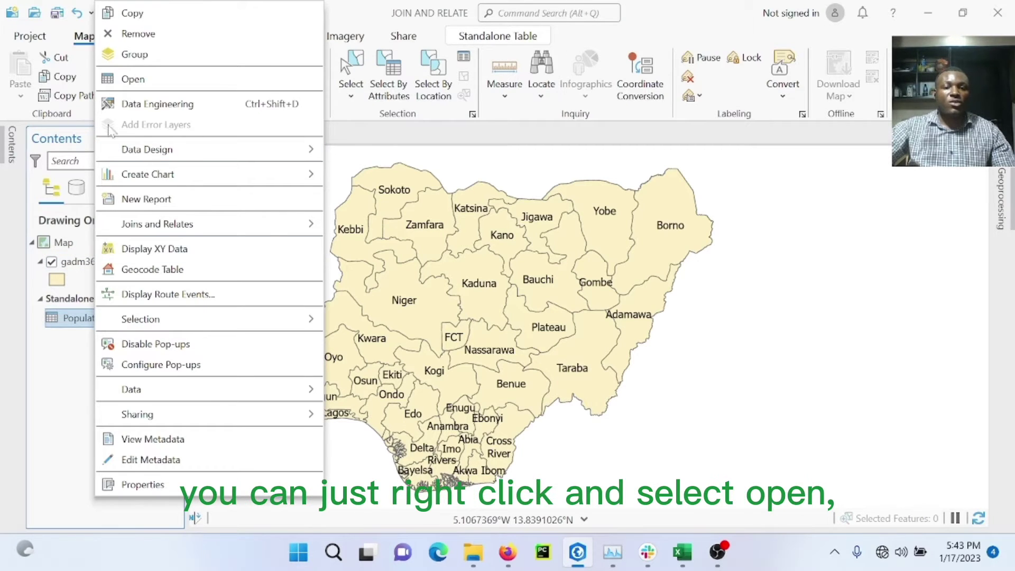
{"action": "left_click", "coordinate": [136, 79]}
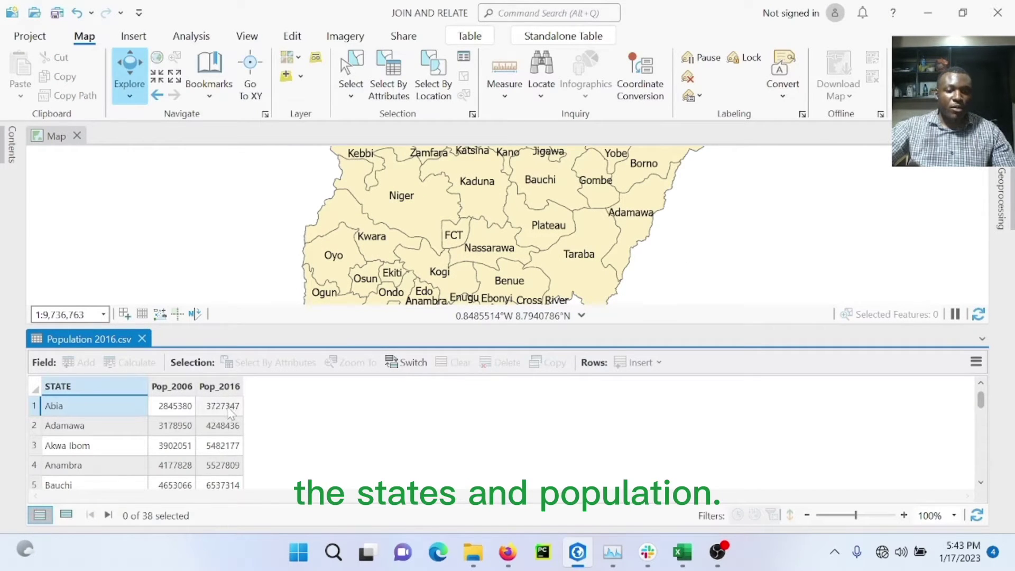
{"action": "scroll", "coordinate": [230, 414], "scroll_direction": "down", "scroll_amount": 3}
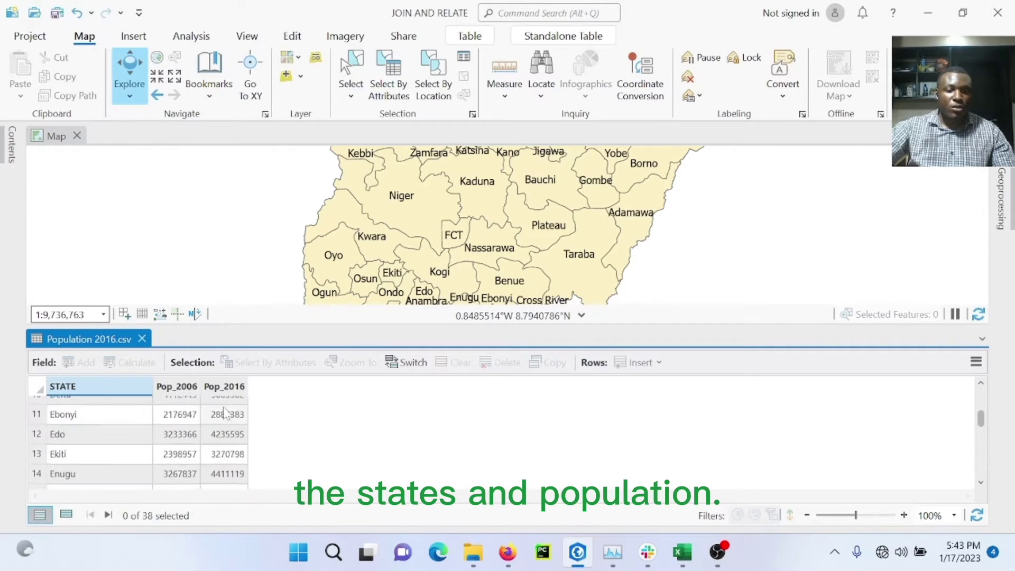
{"action": "left_click", "coordinate": [142, 339]}
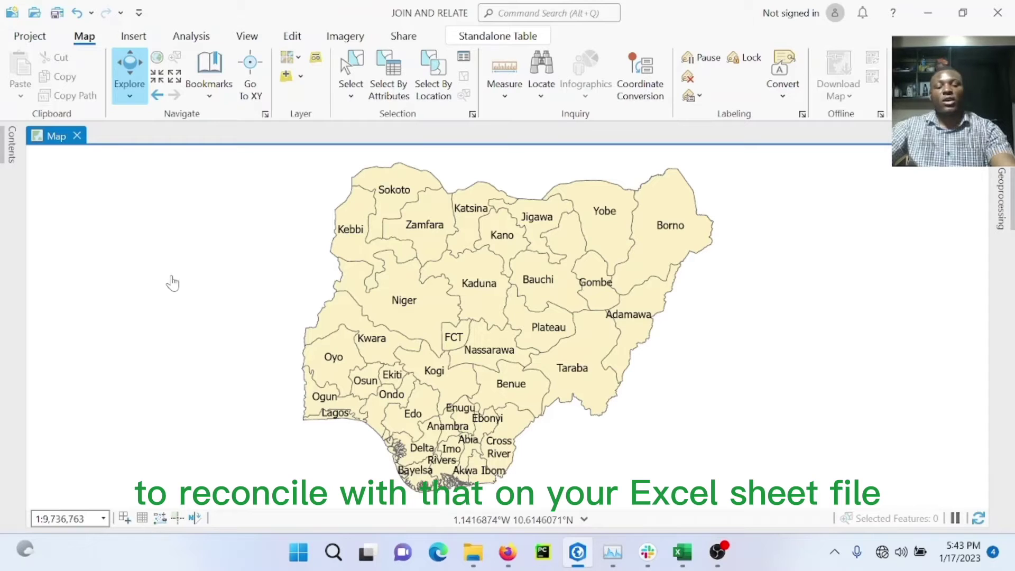
{"action": "left_click", "coordinate": [7, 143]}
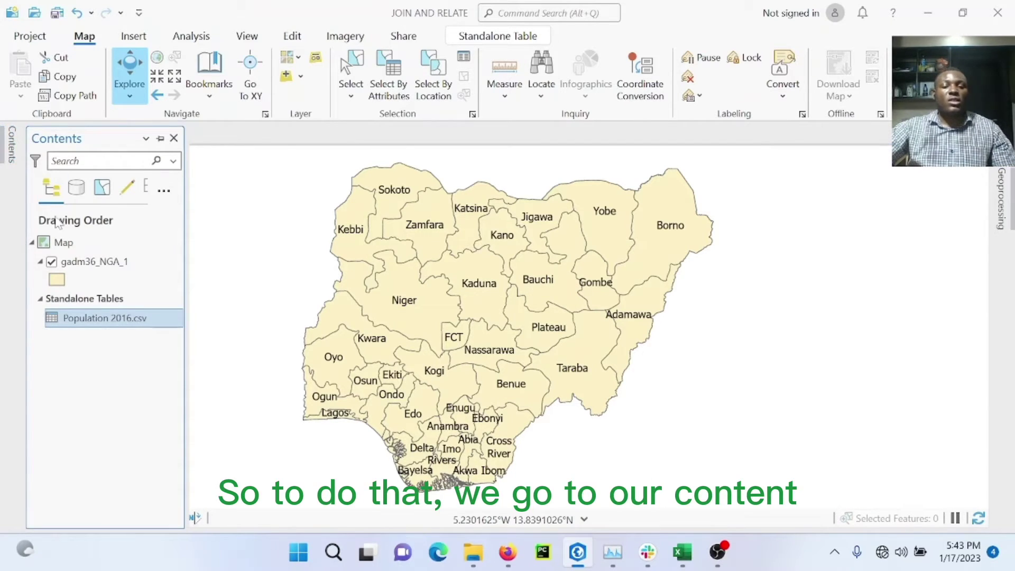
Choose Joins and Relates > Add Join for the gadm36_NGA_1 layer
{"action": "right_click", "coordinate": [101, 264]}
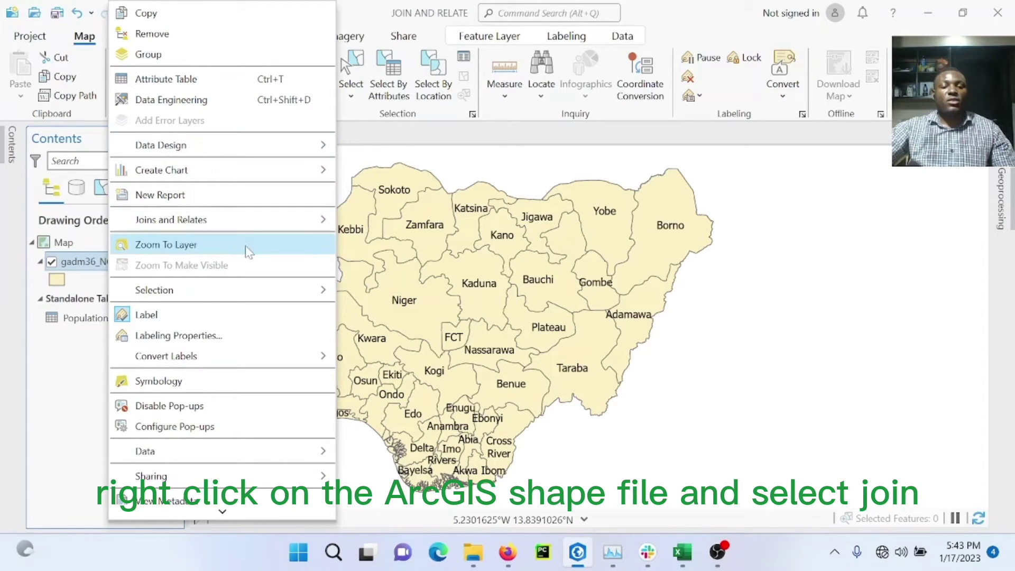
{"action": "mouse_move", "coordinate": [249, 220]}
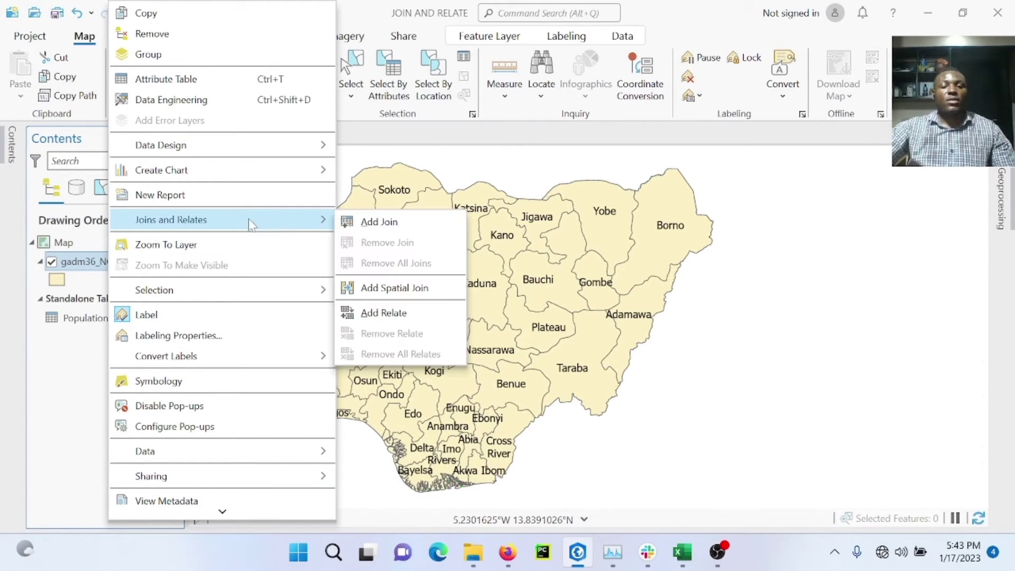
{"action": "left_click", "coordinate": [368, 223]}
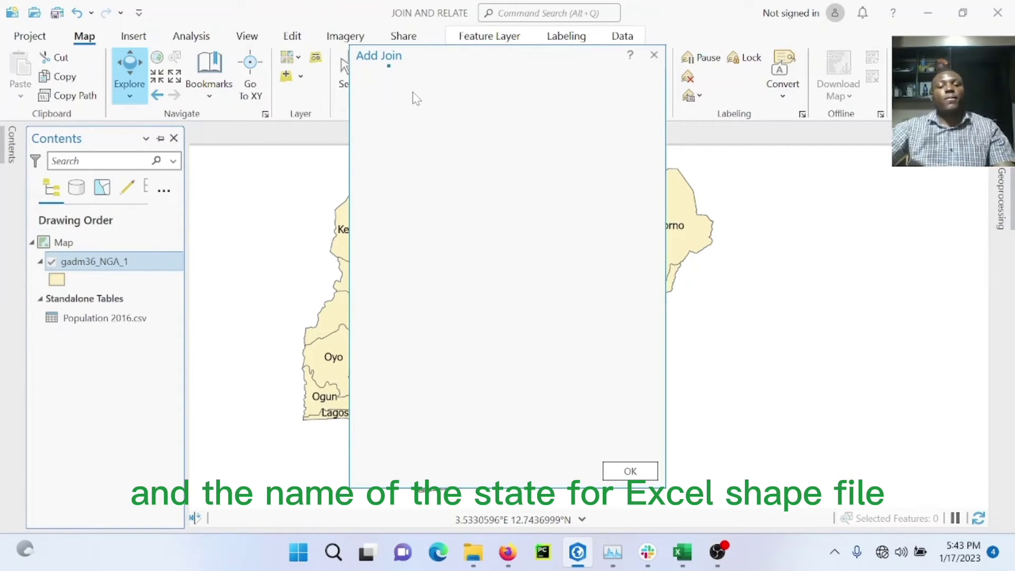
Join gadm36_NGA_1 on NAME_1 to Population 2016.csv on its STATE field
{"action": "left_click", "coordinate": [718, 553]}
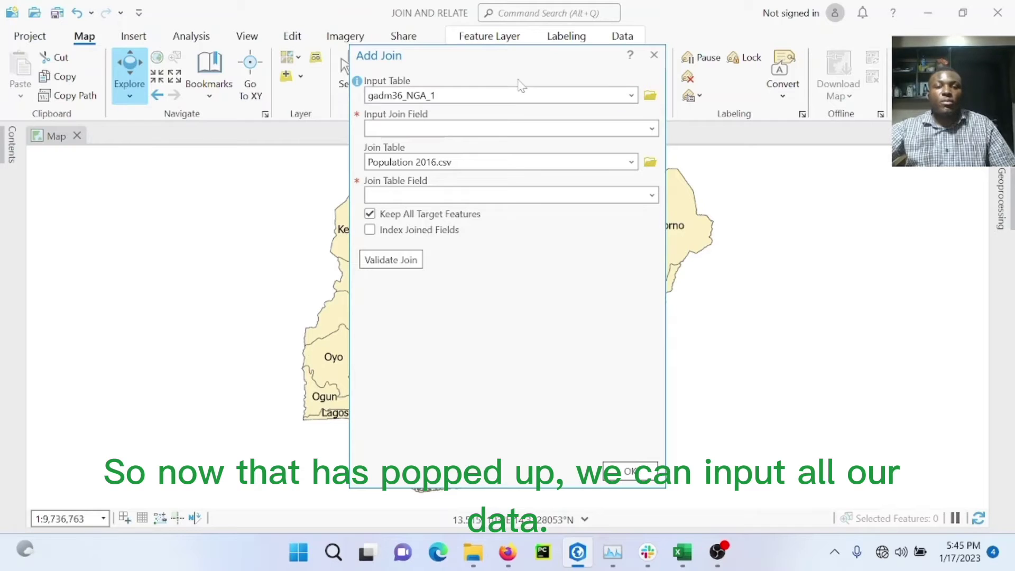
{"action": "left_click", "coordinate": [632, 97]}
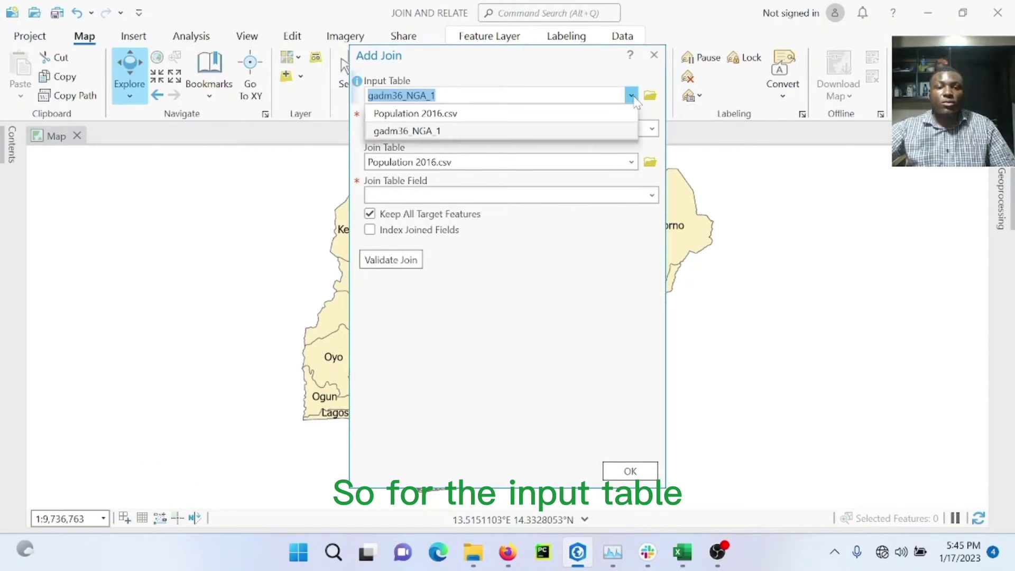
{"action": "left_click", "coordinate": [465, 130]}
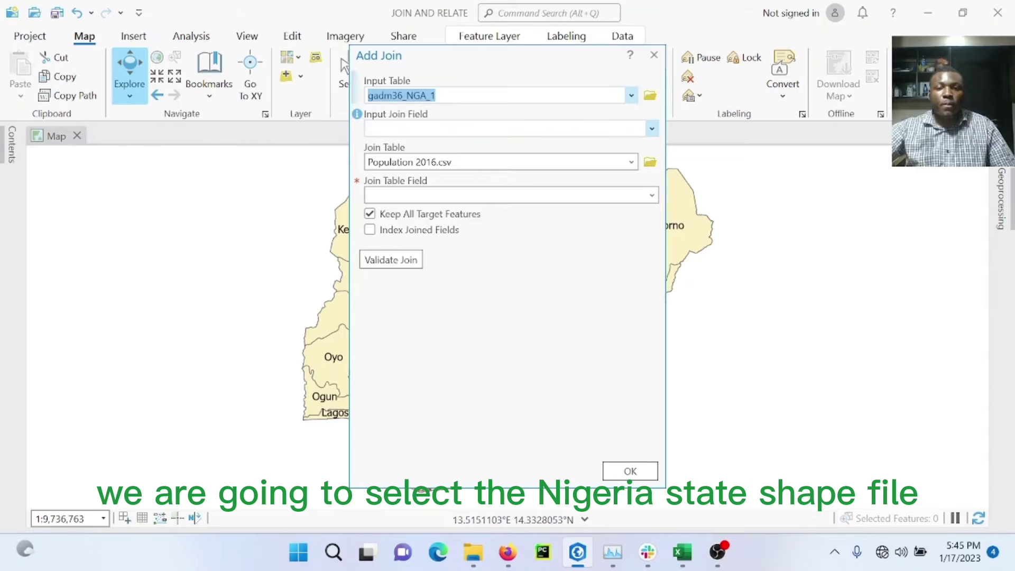
{"action": "left_click", "coordinate": [652, 129]}
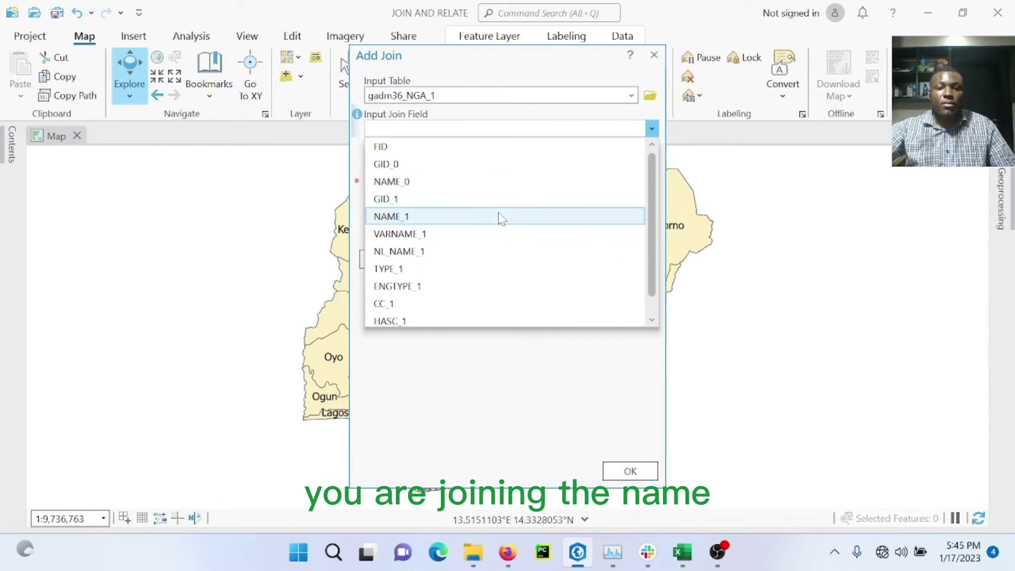
{"action": "left_click", "coordinate": [498, 217]}
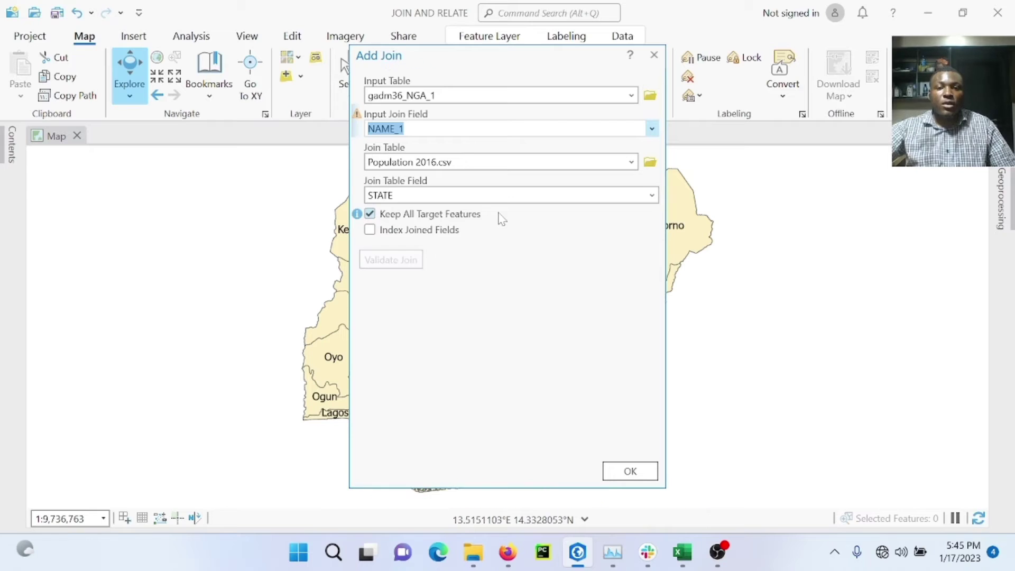
{"action": "left_click", "coordinate": [631, 162]}
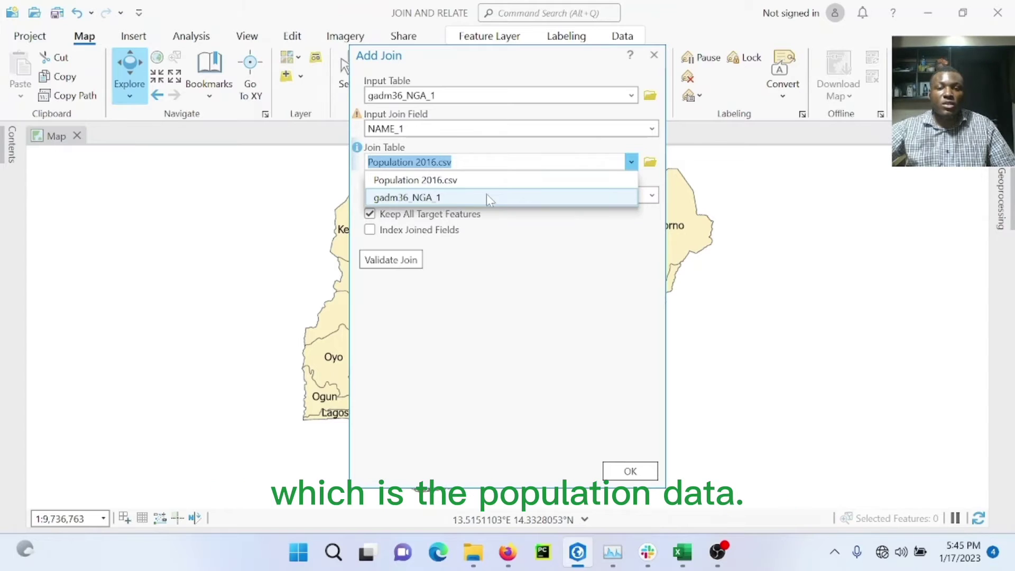
{"action": "left_click", "coordinate": [486, 180]}
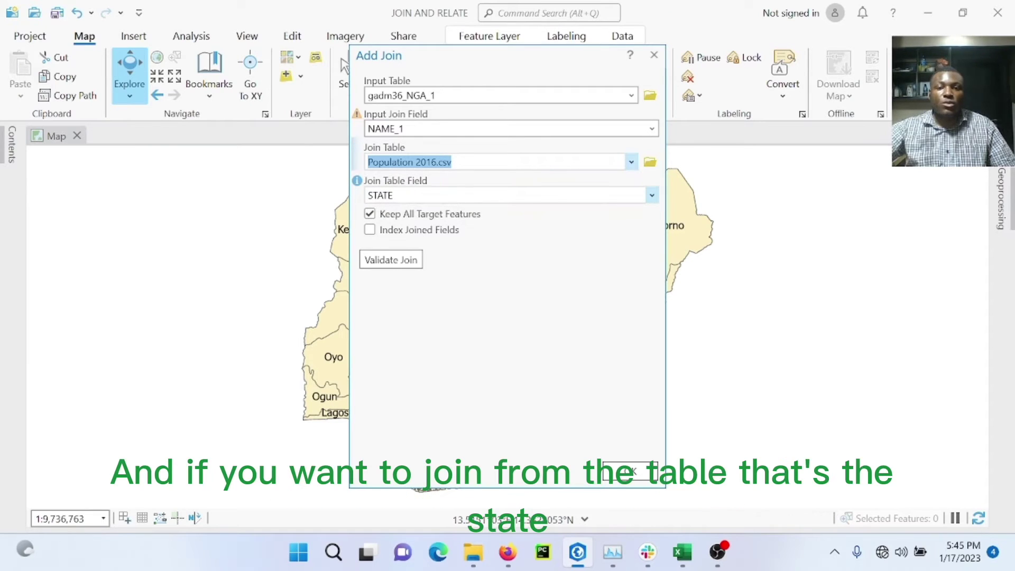
{"action": "left_click", "coordinate": [651, 196]}
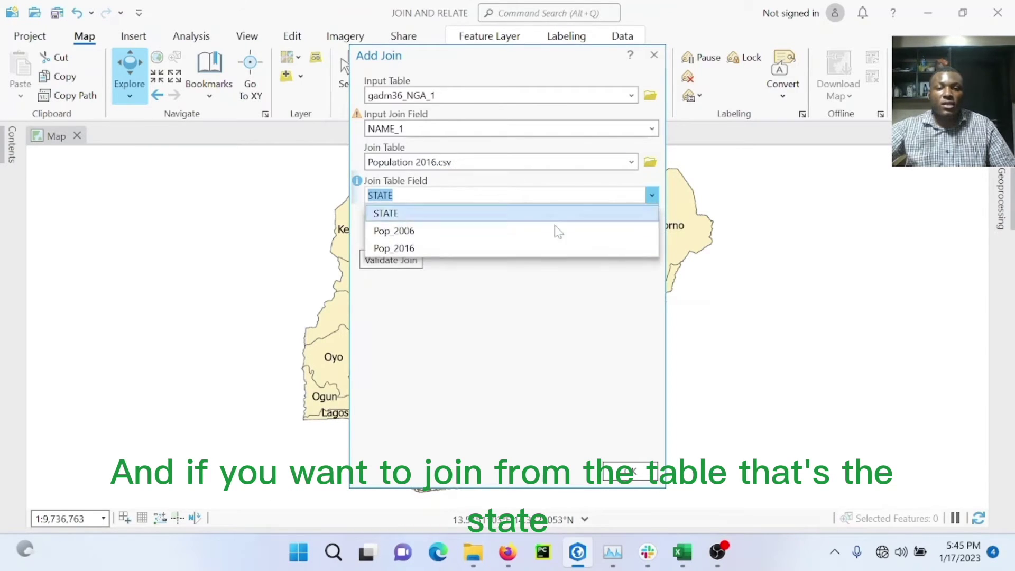
{"action": "left_click", "coordinate": [494, 213]}
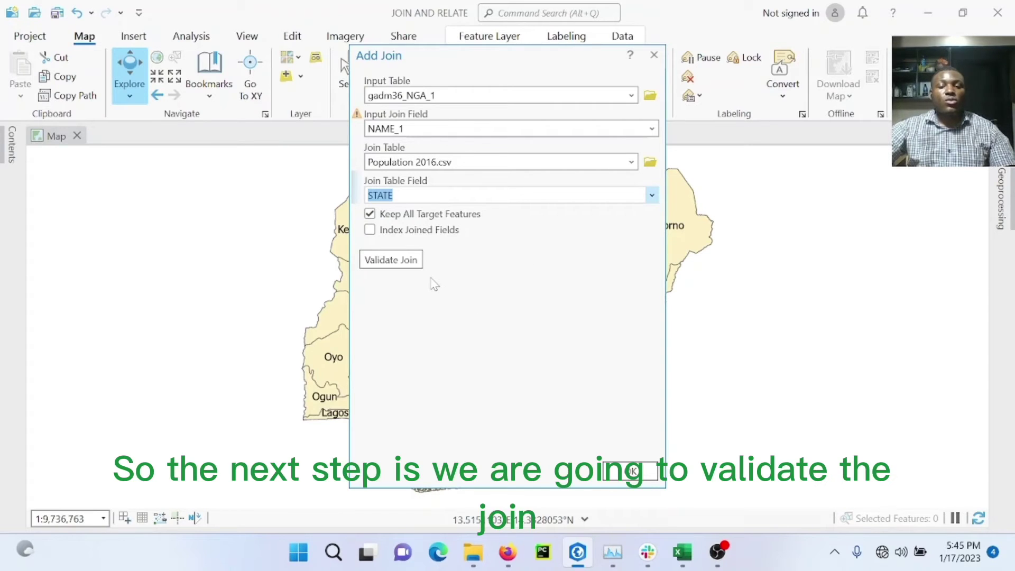
Validate the join showing 37 matched records, close the report, and apply the join
{"action": "left_click", "coordinate": [406, 263]}
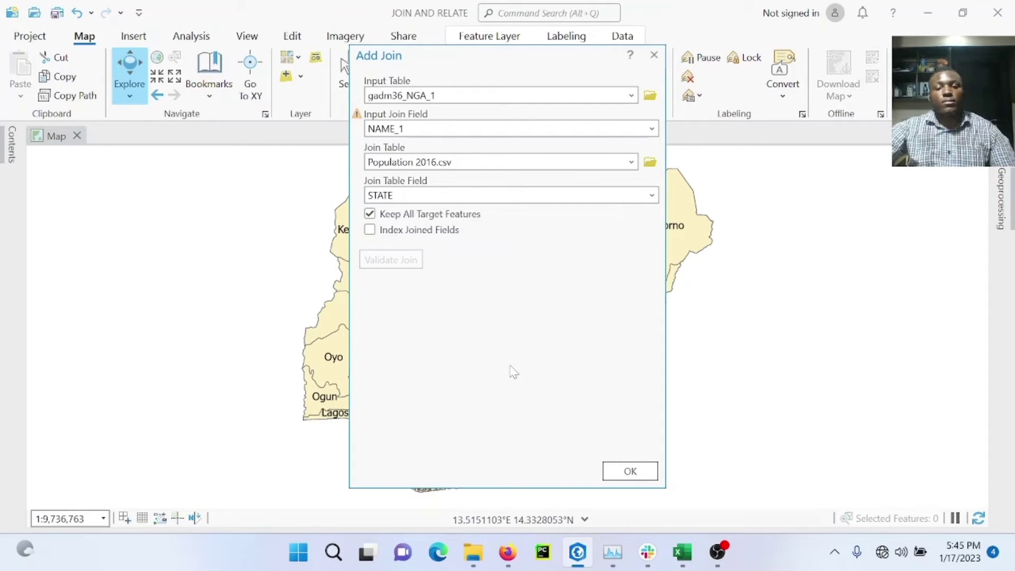
{"action": "scroll", "coordinate": [505, 280], "scroll_direction": "down", "scroll_amount": 3}
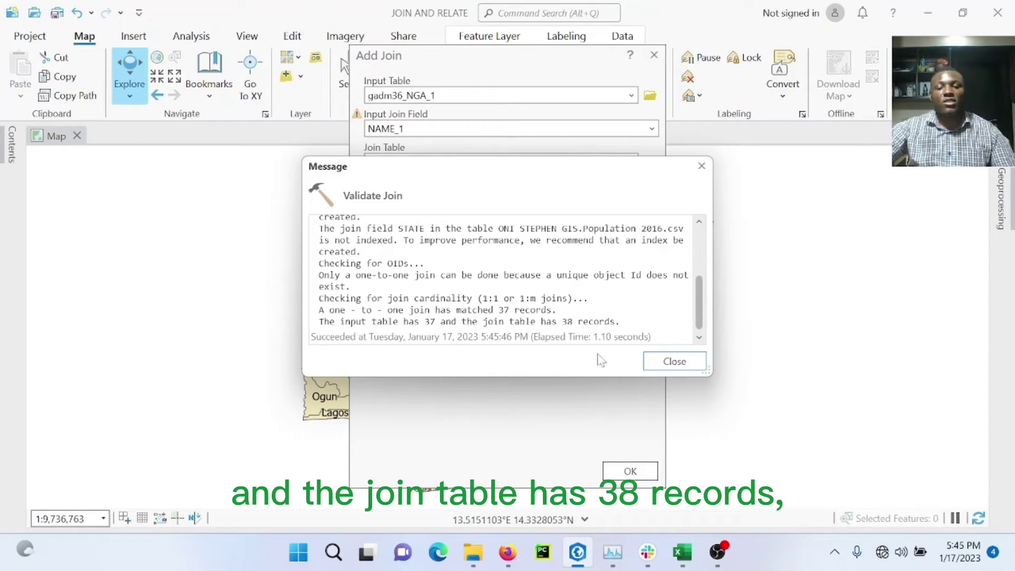
{"action": "left_click", "coordinate": [667, 358]}
{"action": "left_click", "coordinate": [629, 470]}
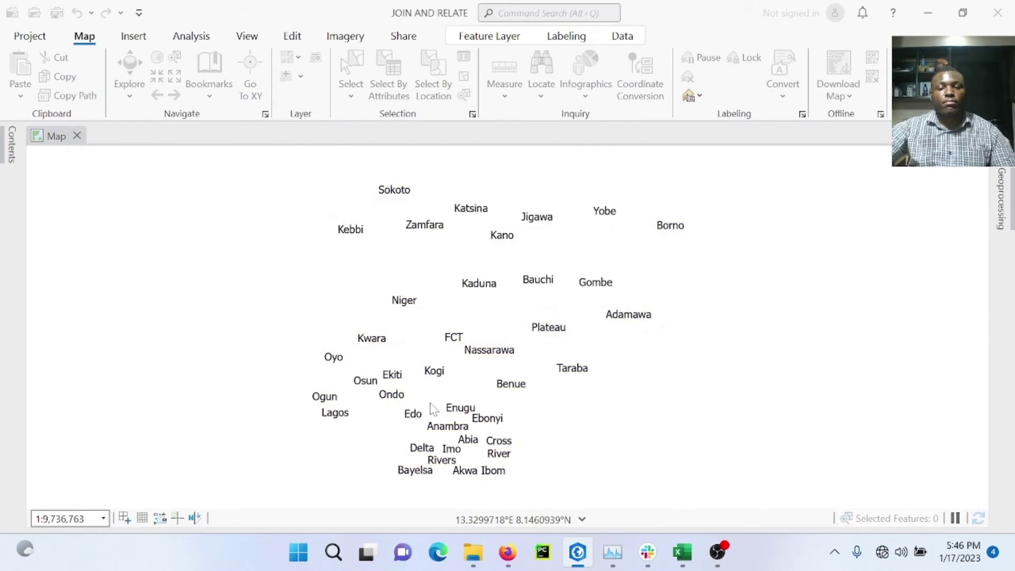
{"action": "left_click", "coordinate": [4, 153]}
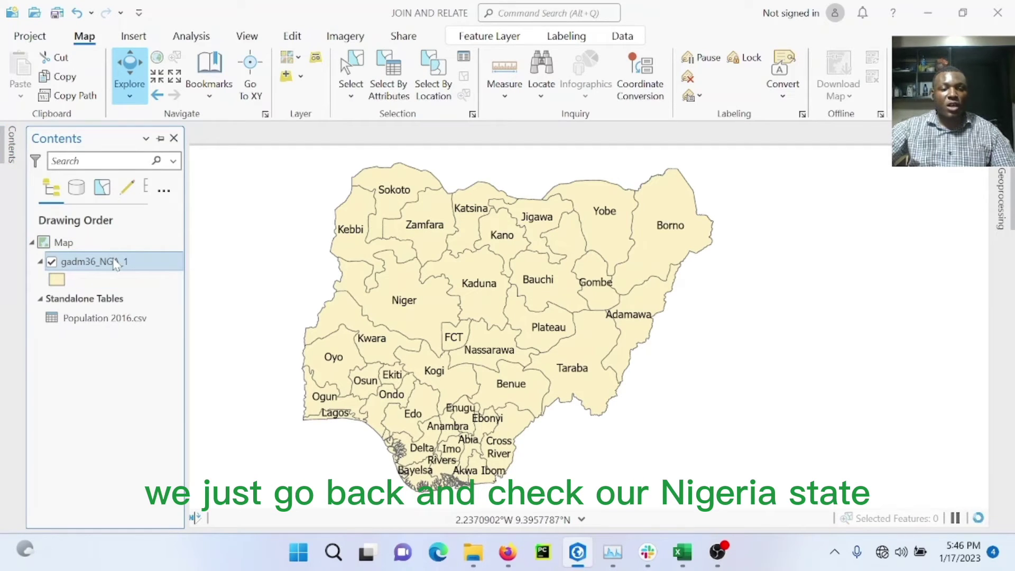
{"action": "right_click", "coordinate": [116, 264]}
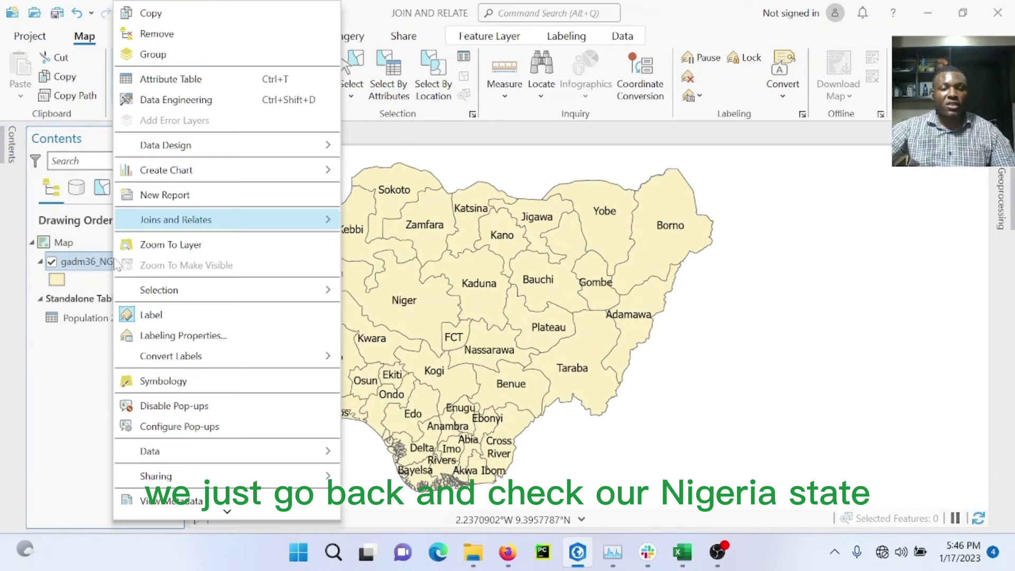
{"action": "left_click", "coordinate": [193, 80]}
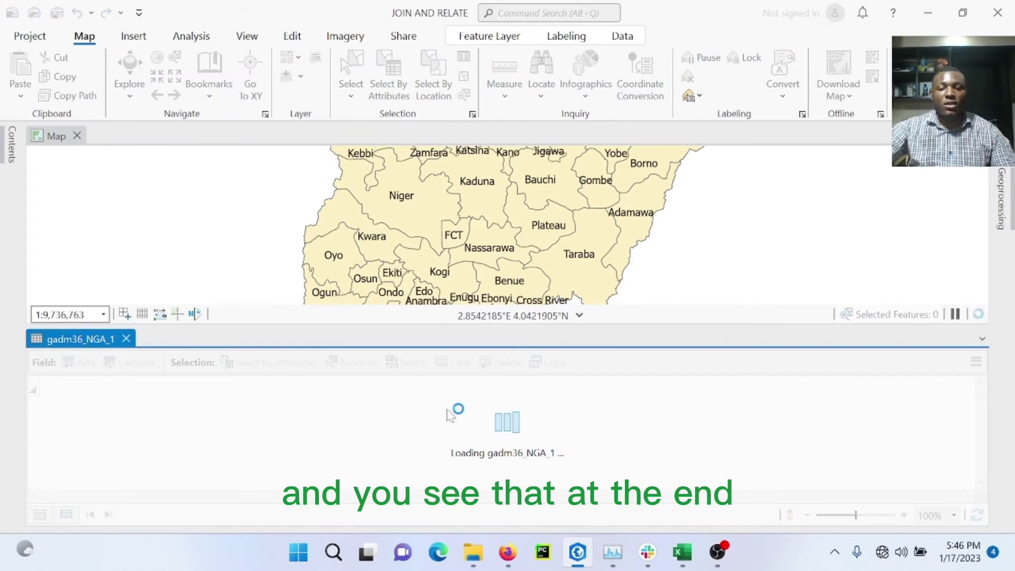
{"action": "scroll", "coordinate": [559, 492], "scroll_direction": "right", "scroll_amount": 2}
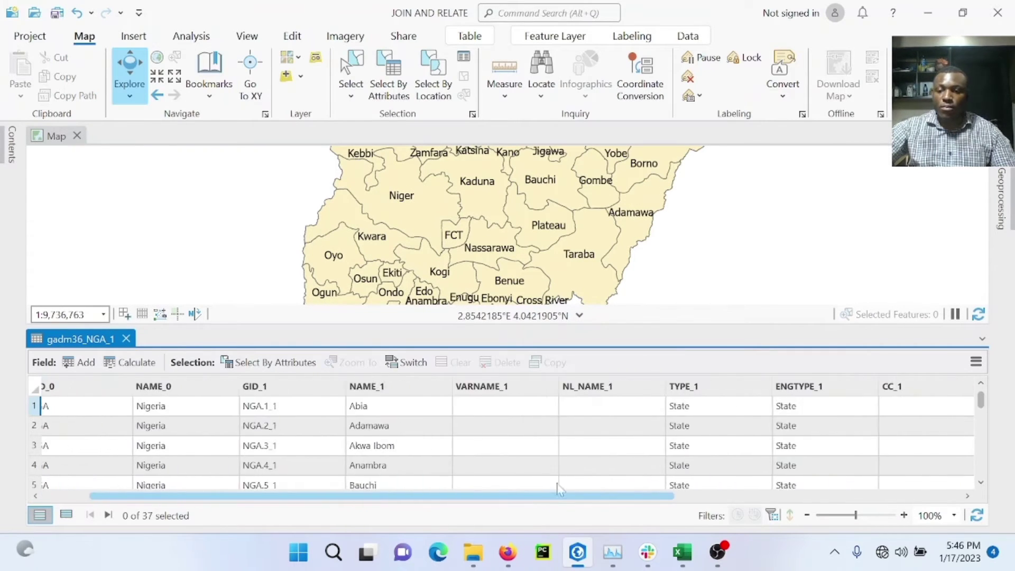
{"action": "scroll", "coordinate": [560, 489], "scroll_direction": "right", "scroll_amount": 5}
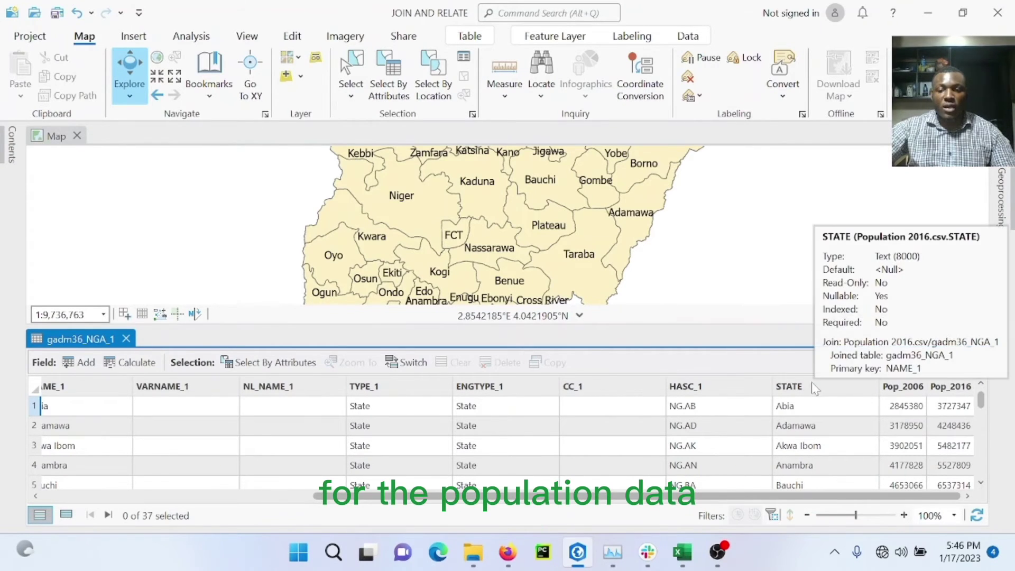
{"action": "left_click_drag", "start_coordinate": [708, 496], "coordinate": [603, 496]}
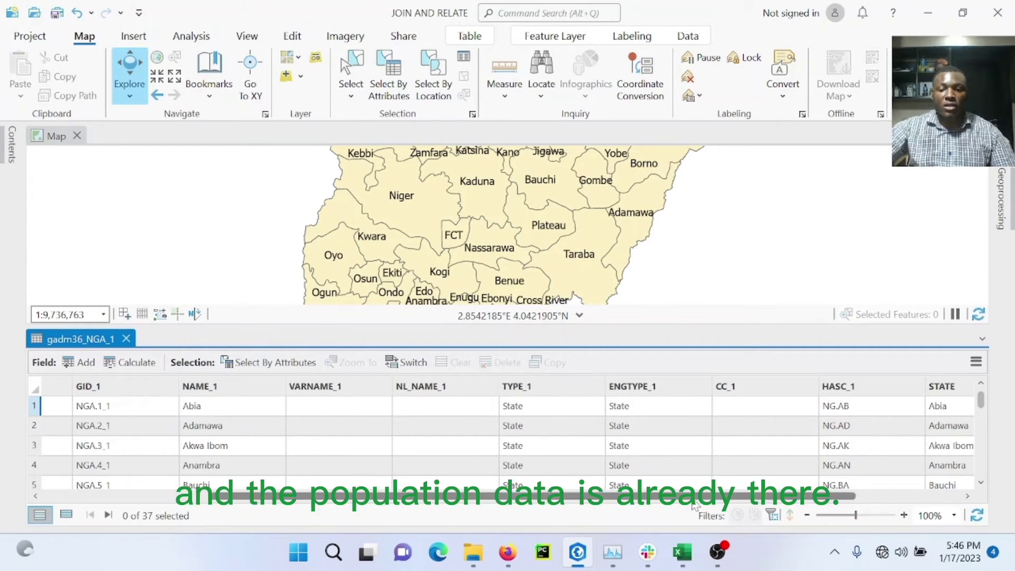
{"action": "left_click_drag", "start_coordinate": [683, 495], "coordinate": [787, 495]}
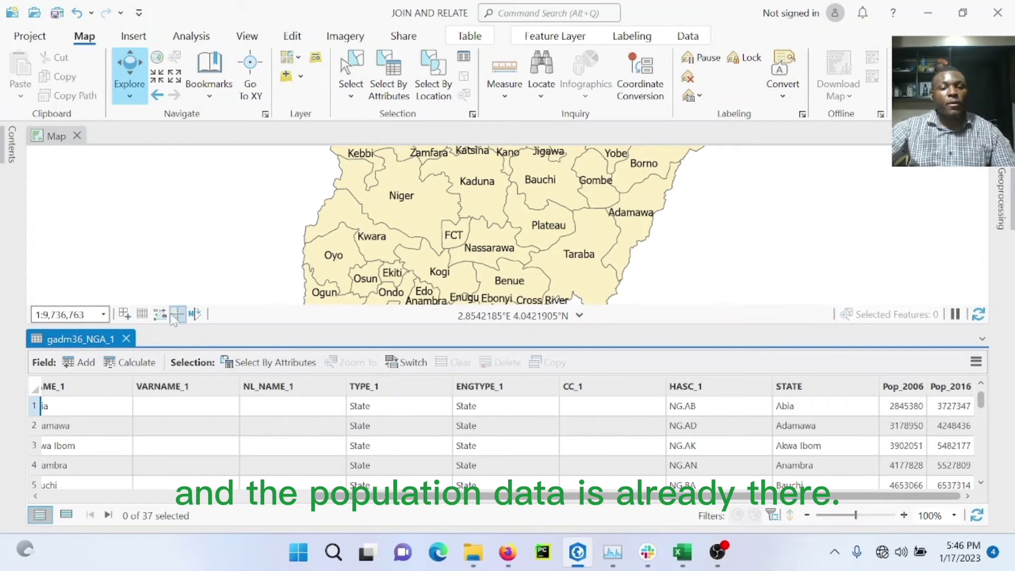
{"action": "left_click", "coordinate": [126, 339]}
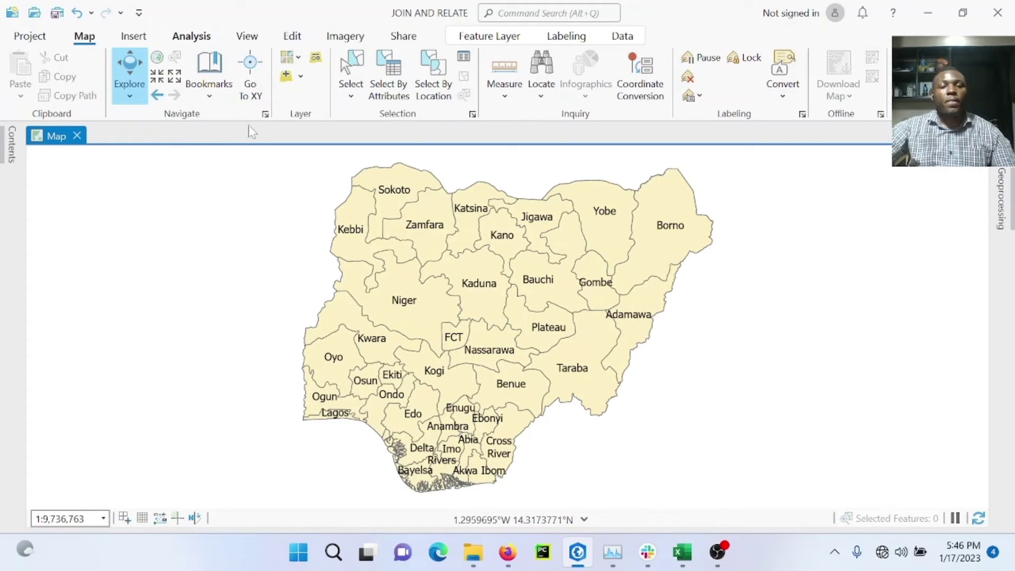
Open Table To Excel from Analysis Tools > Toolboxes > Conversion Tools > Excel
{"action": "left_click", "coordinate": [191, 36]}
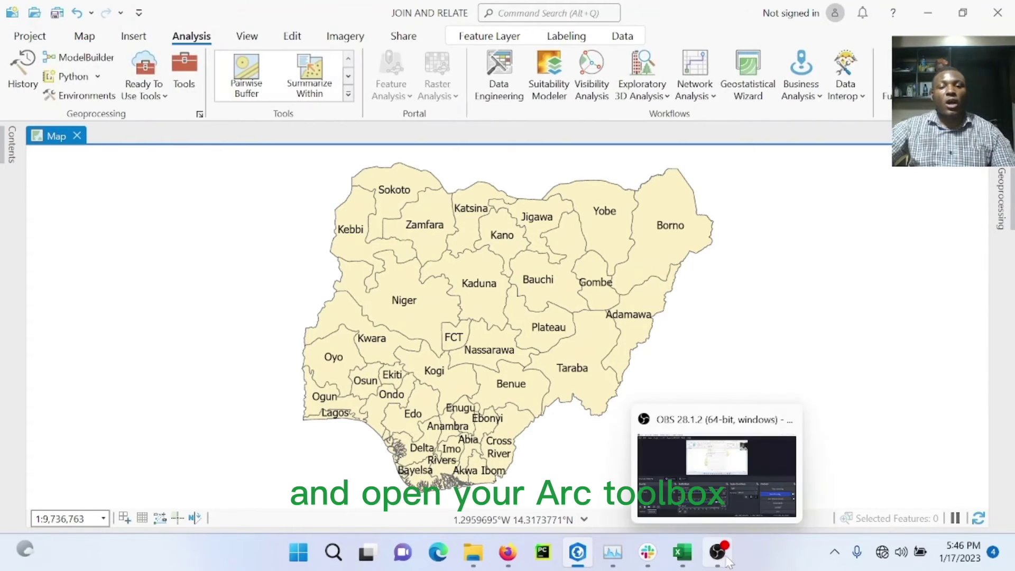
{"action": "left_click", "coordinate": [185, 80]}
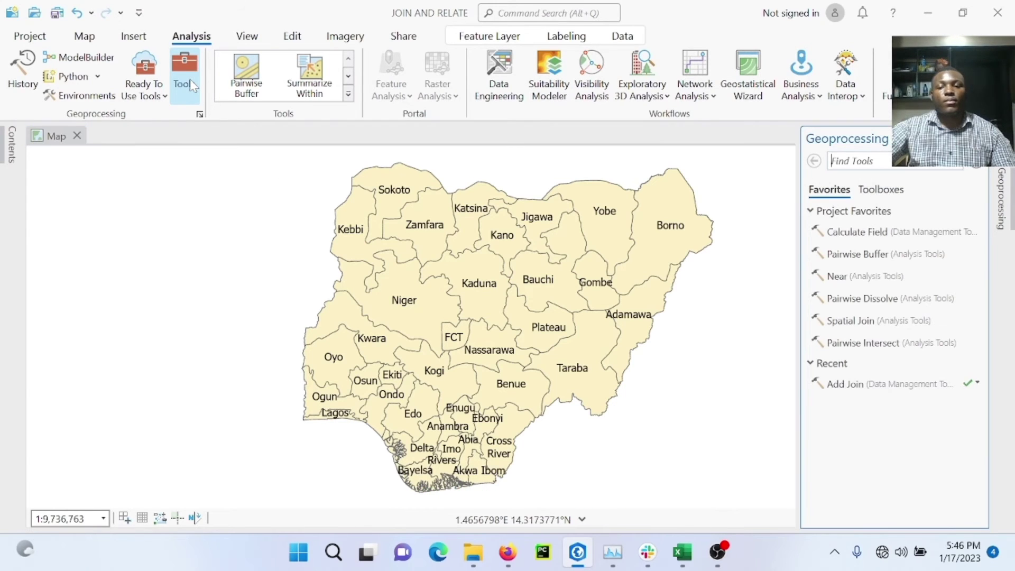
{"action": "left_click", "coordinate": [893, 190]}
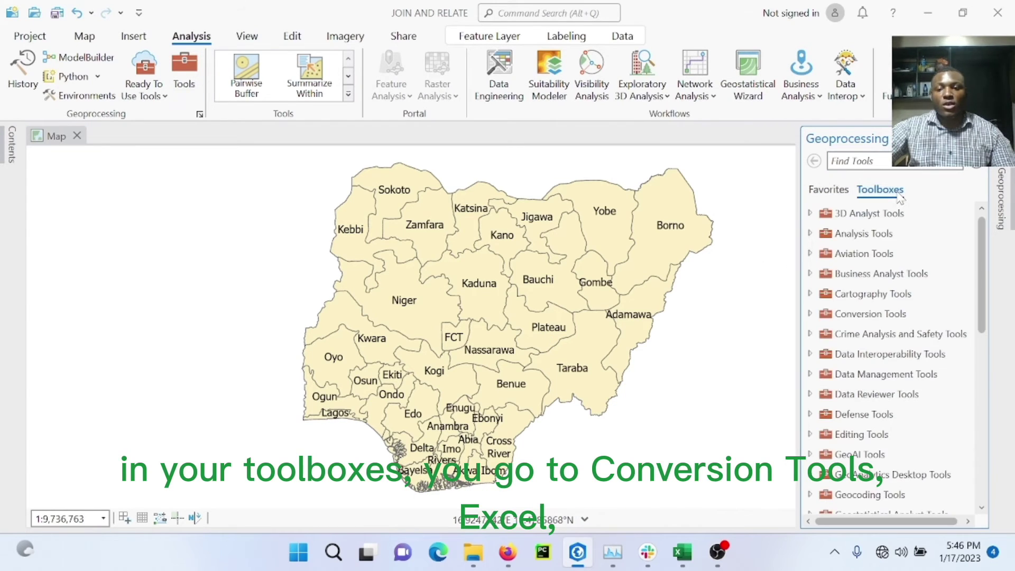
{"action": "left_click", "coordinate": [809, 314]}
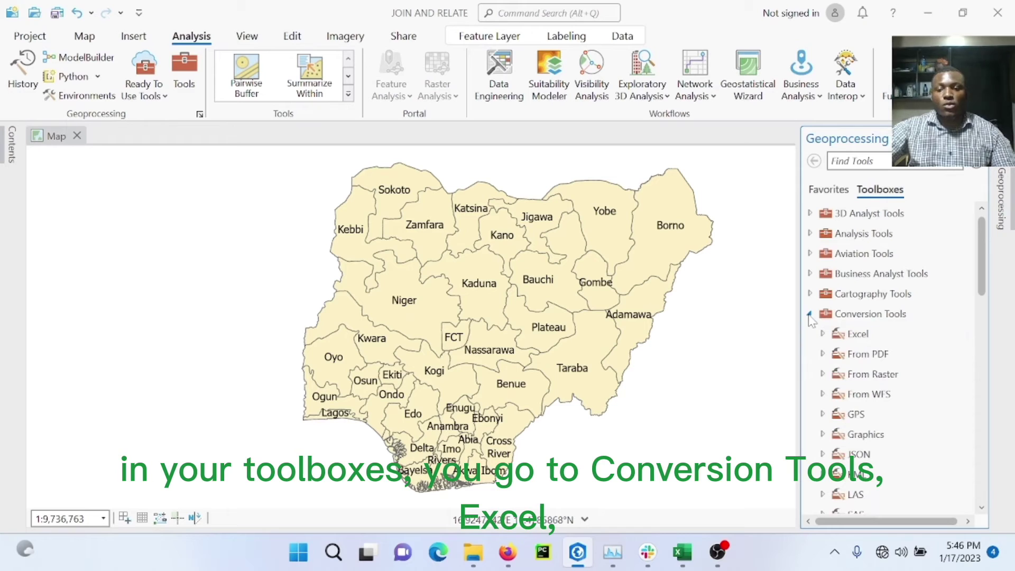
{"action": "left_click", "coordinate": [822, 334]}
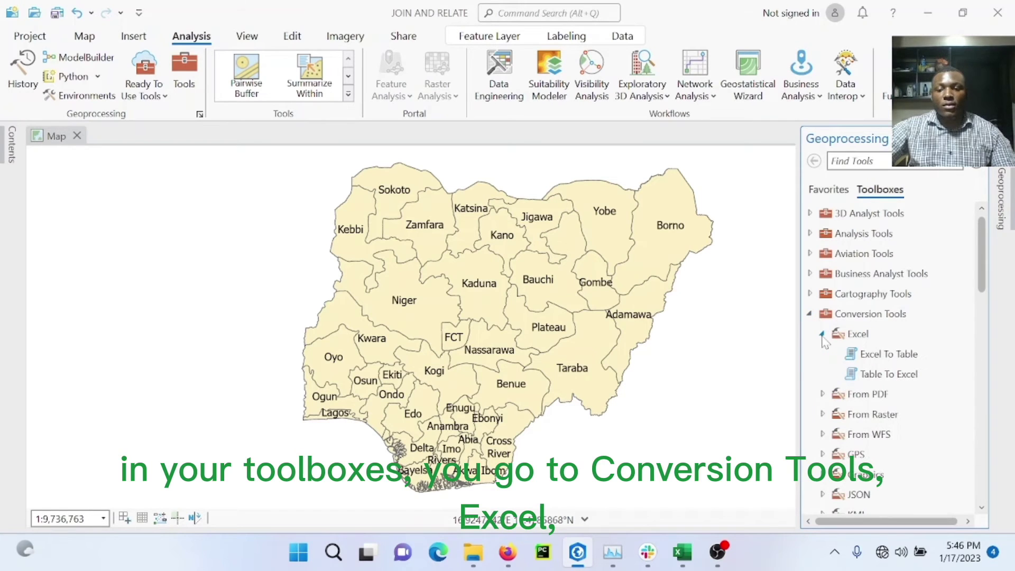
{"action": "double_click", "coordinate": [880, 375]}
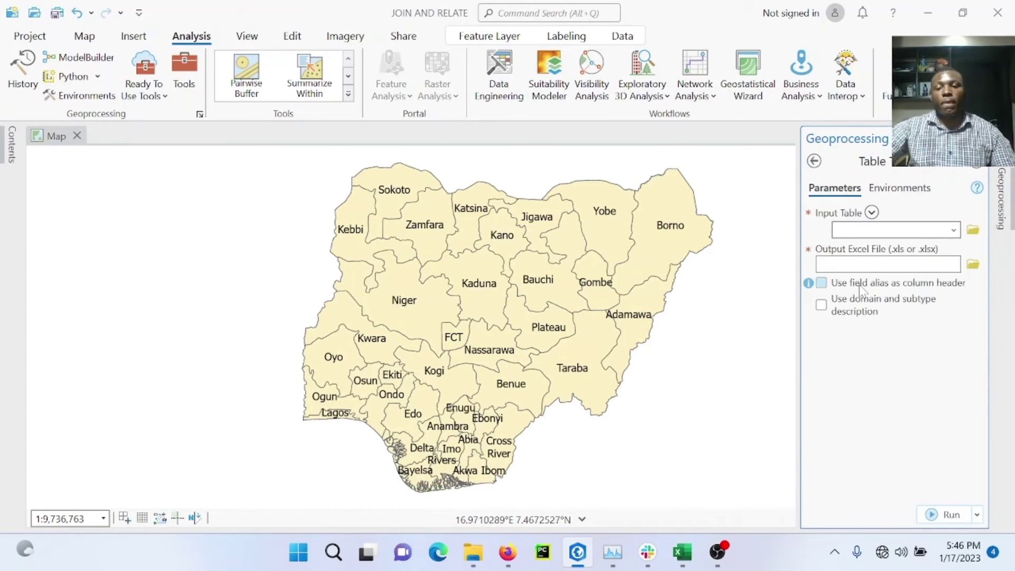
Set gadm36_NGA_1 as the input and browse the output to Desktop > ONI STEPHEN GIS > JOIN AND RELATE
{"action": "left_click", "coordinate": [953, 230]}
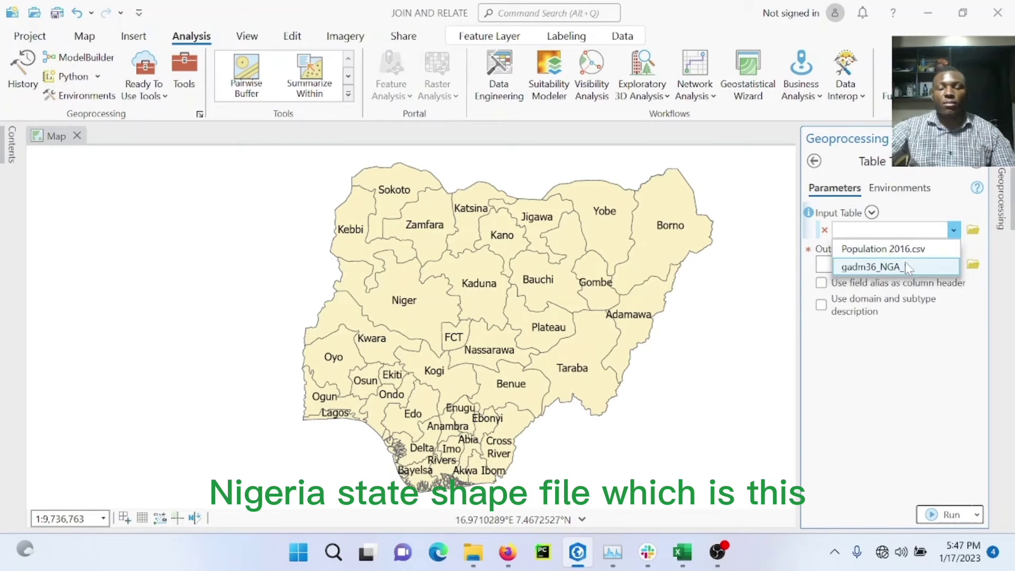
{"action": "left_click", "coordinate": [905, 266]}
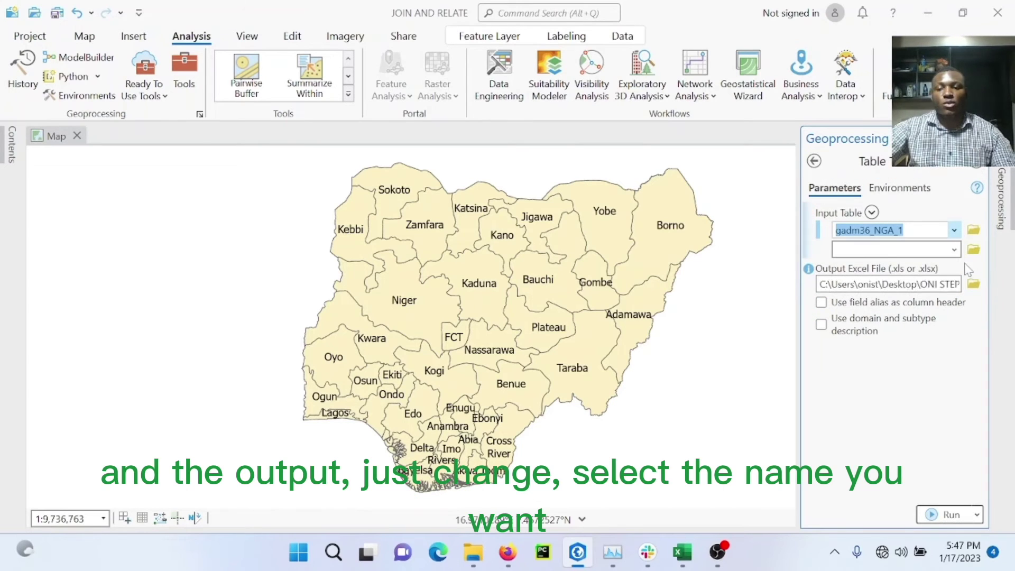
{"action": "left_click", "coordinate": [974, 284]}
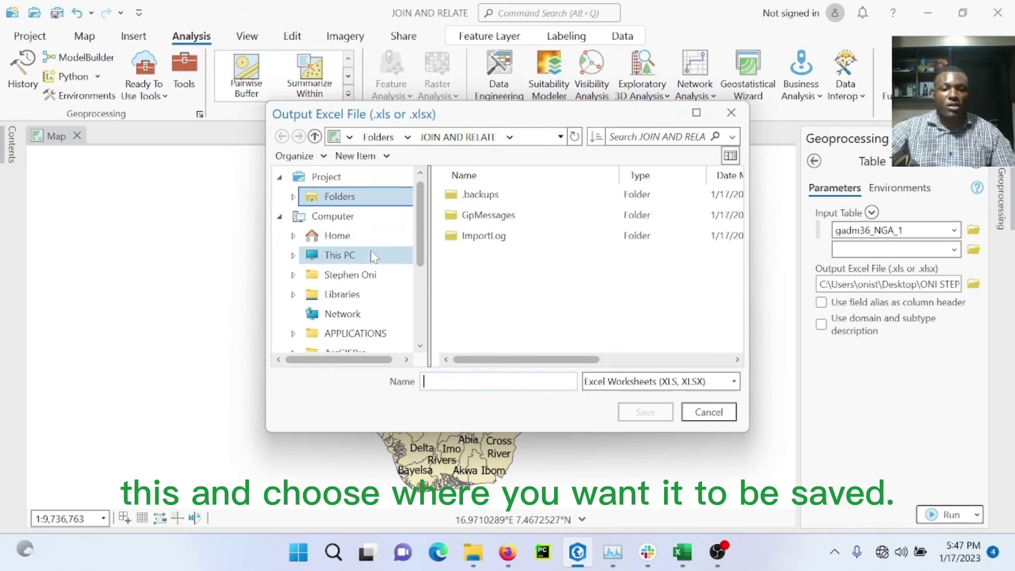
{"action": "left_click", "coordinate": [354, 259]}
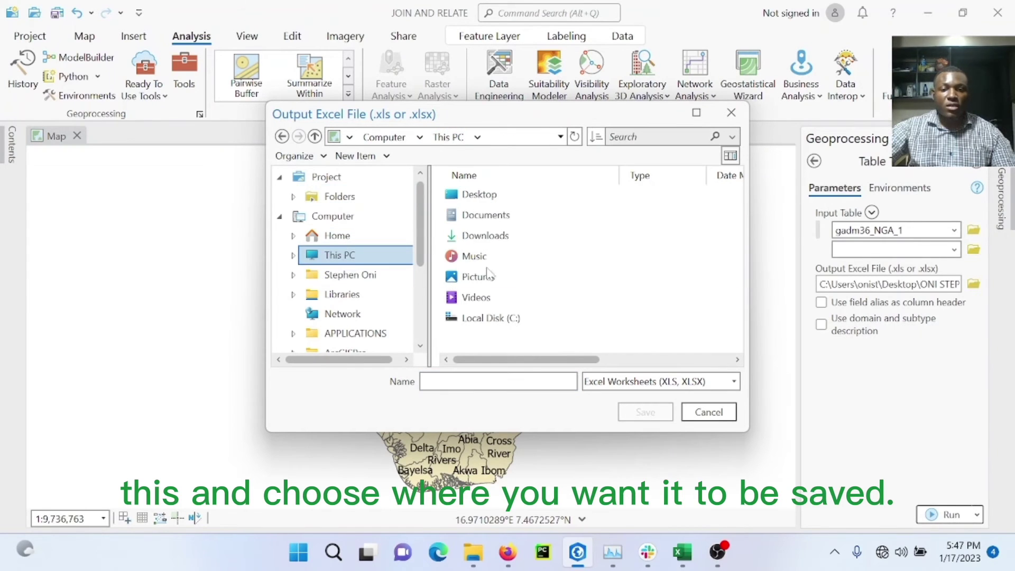
{"action": "double_click", "coordinate": [528, 200]}
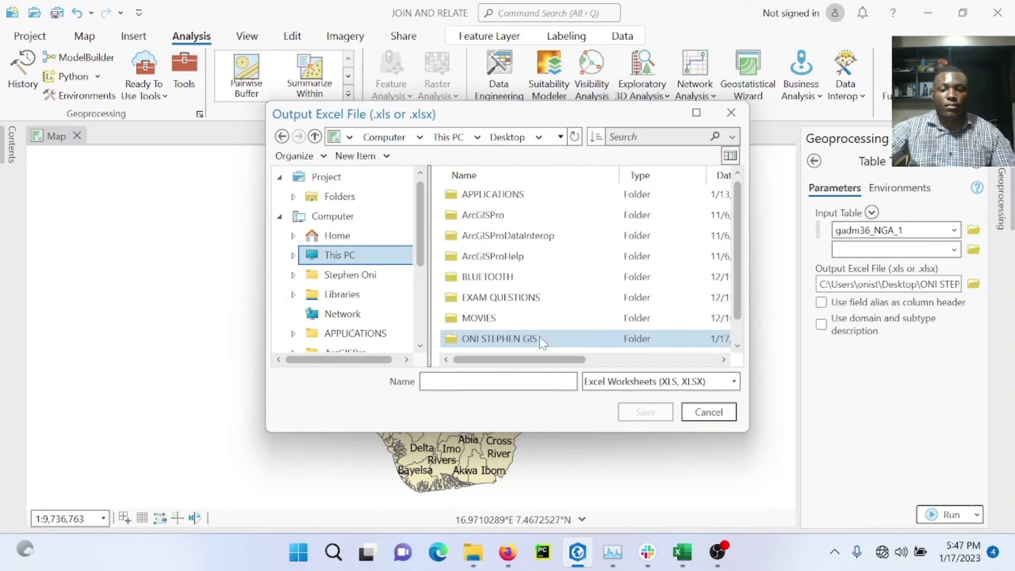
{"action": "double_click", "coordinate": [541, 341]}
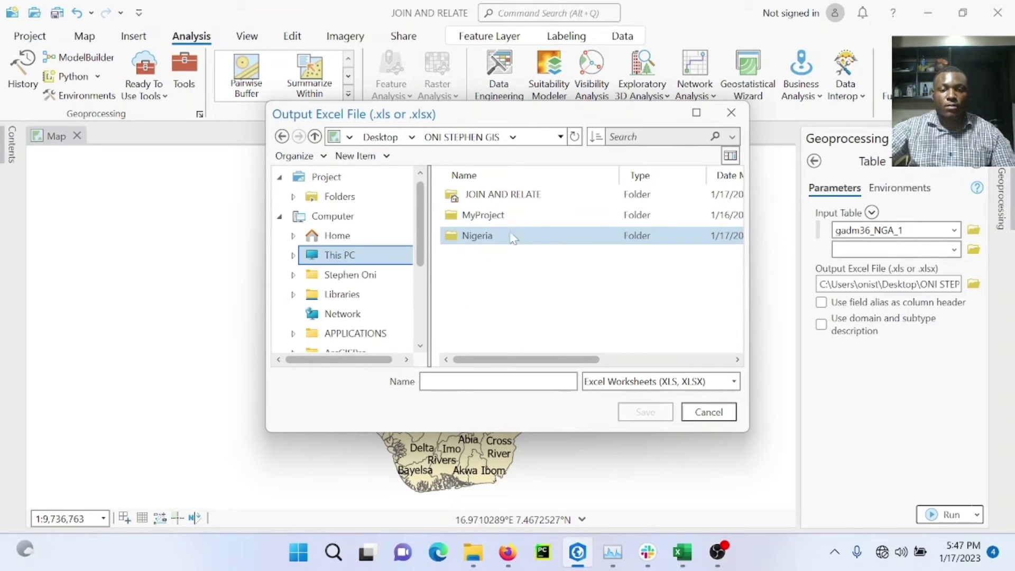
{"action": "double_click", "coordinate": [506, 216]}
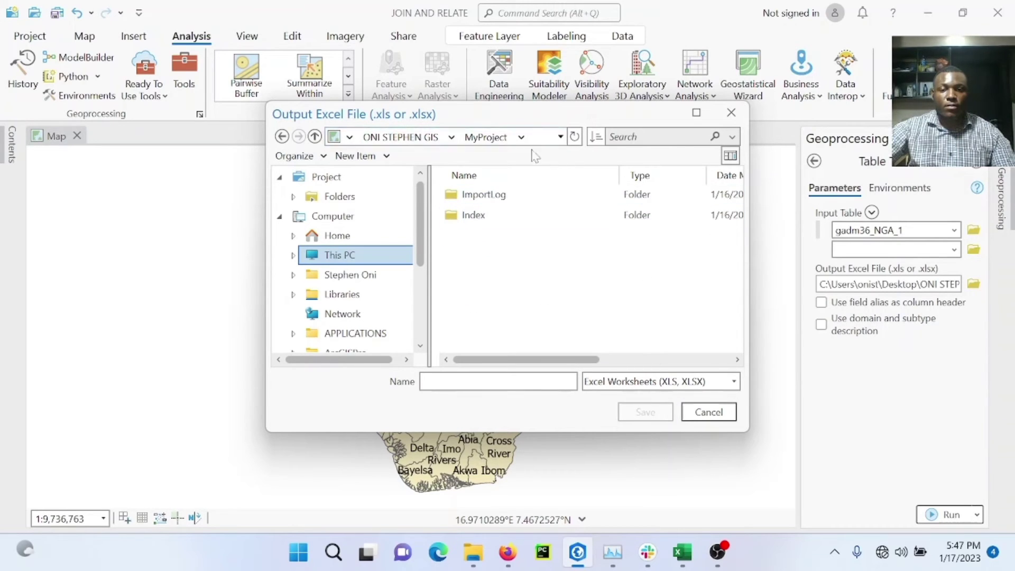
{"action": "left_click", "coordinate": [400, 136]}
{"action": "double_click", "coordinate": [481, 194]}
Name the output file POPJOIN as an Excel worksheet and save it
{"action": "left_click", "coordinate": [481, 194]}
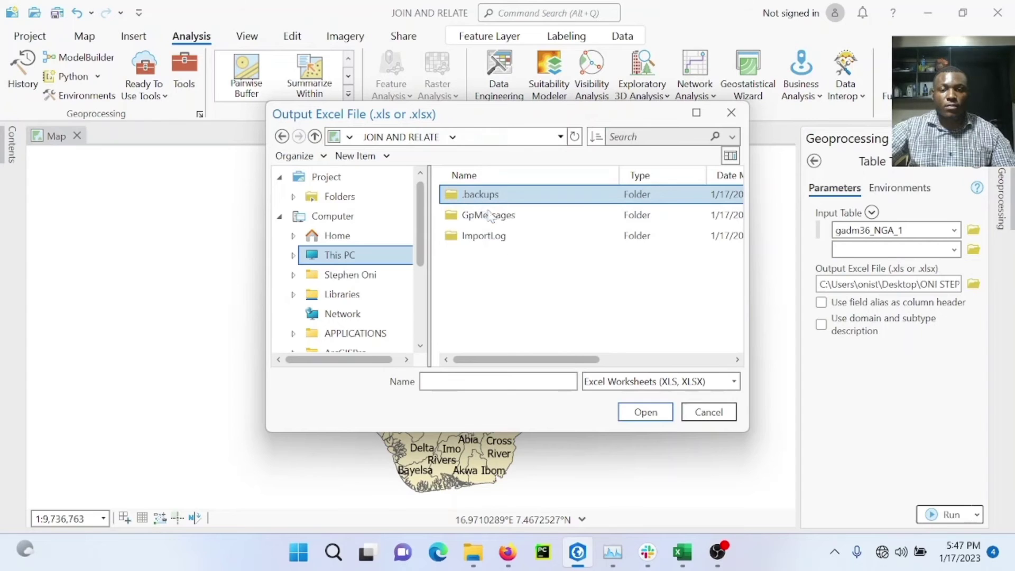
{"action": "left_click", "coordinate": [534, 329]}
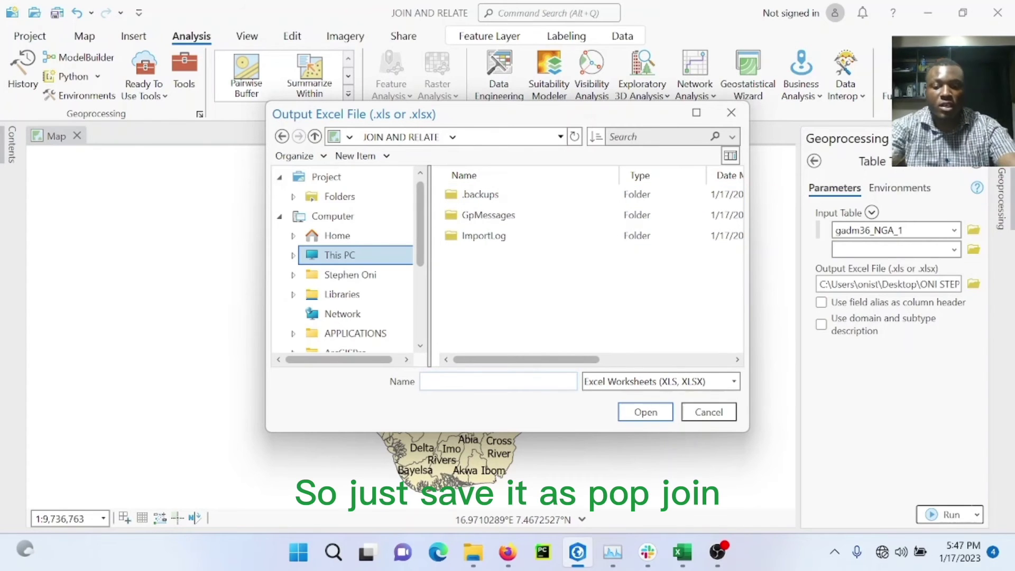
{"action": "type", "text": "POP"}
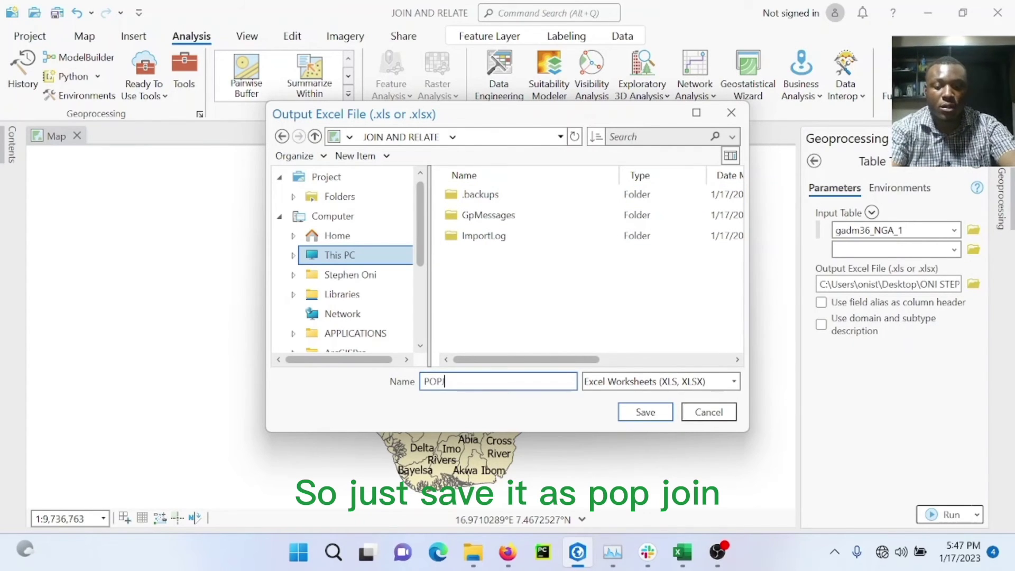
{"action": "type", "text": "JOIN"}
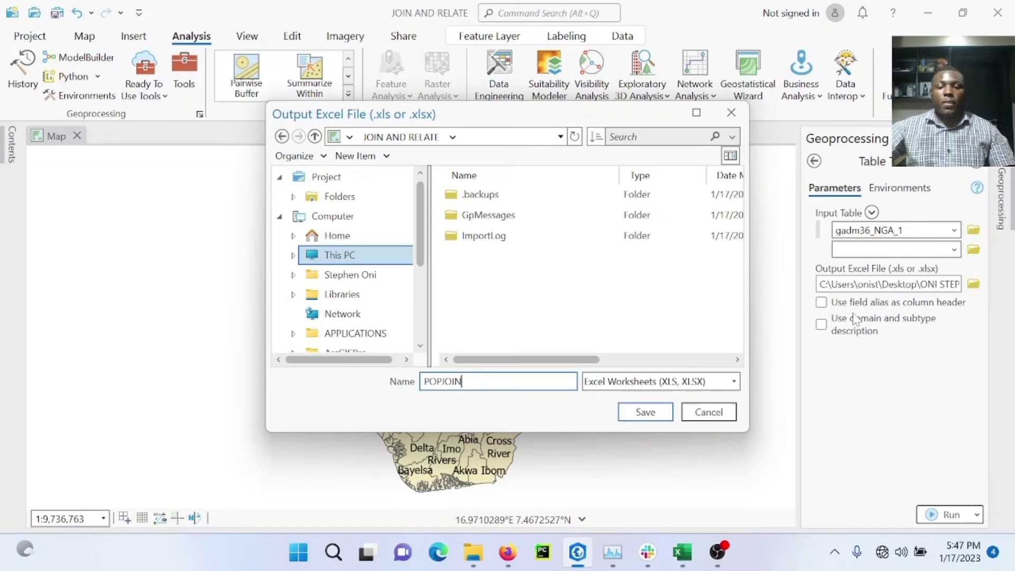
{"action": "left_click", "coordinate": [734, 381]}
{"action": "left_click", "coordinate": [703, 394]}
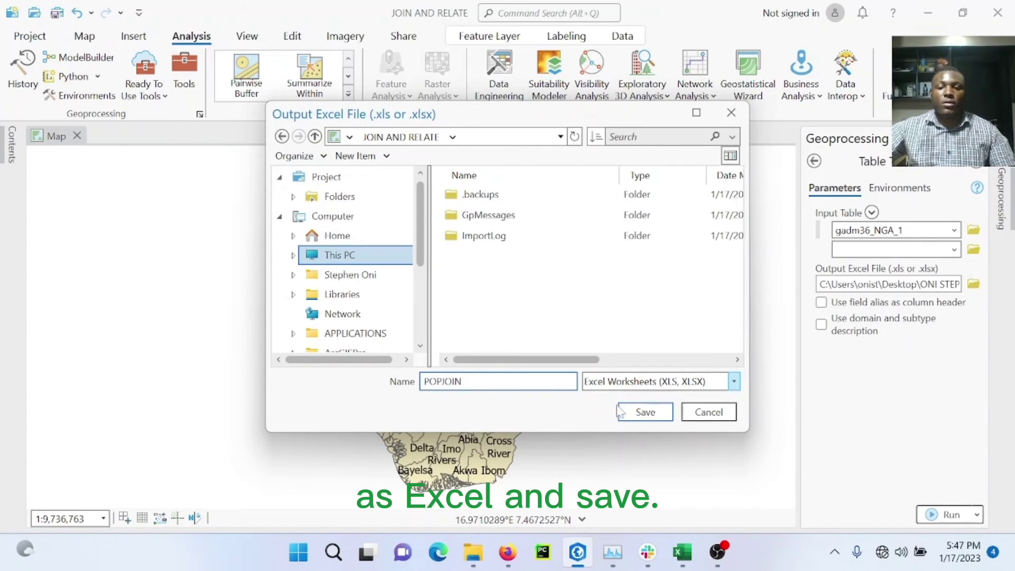
{"action": "left_click", "coordinate": [623, 411]}
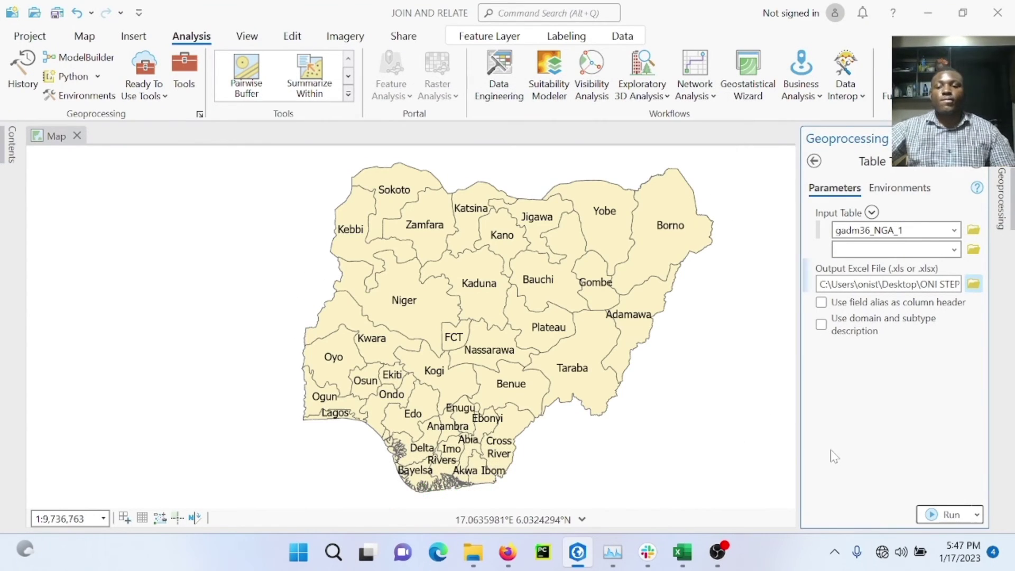
Run the POPJOIN Table To Excel export to completion and minimize ArcGIS Pro
{"action": "left_click", "coordinate": [945, 514]}
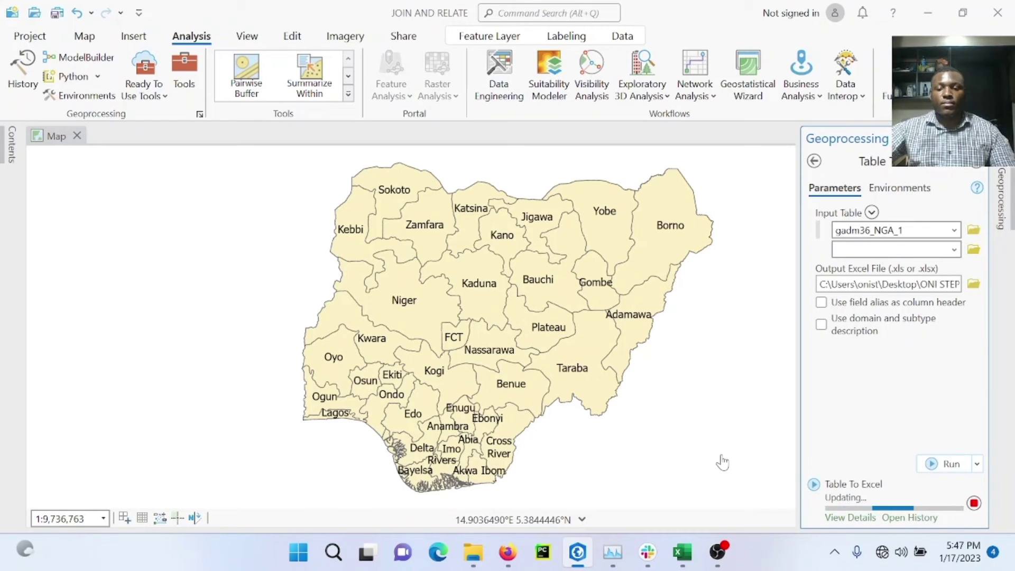
{"action": "left_click", "coordinate": [928, 12]}
{"action": "mouse_move", "coordinate": [488, 561]}
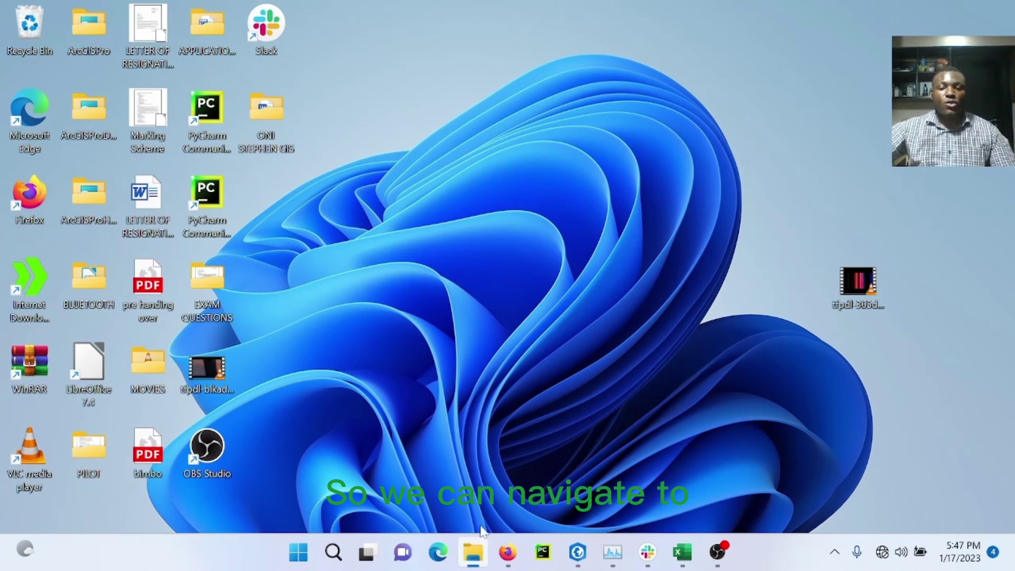
Open POPJOIN from Desktop > ONI STEPHEN GIS > JOIN AND RELATE in a new File Explorer window
{"action": "right_click", "coordinate": [469, 549]}
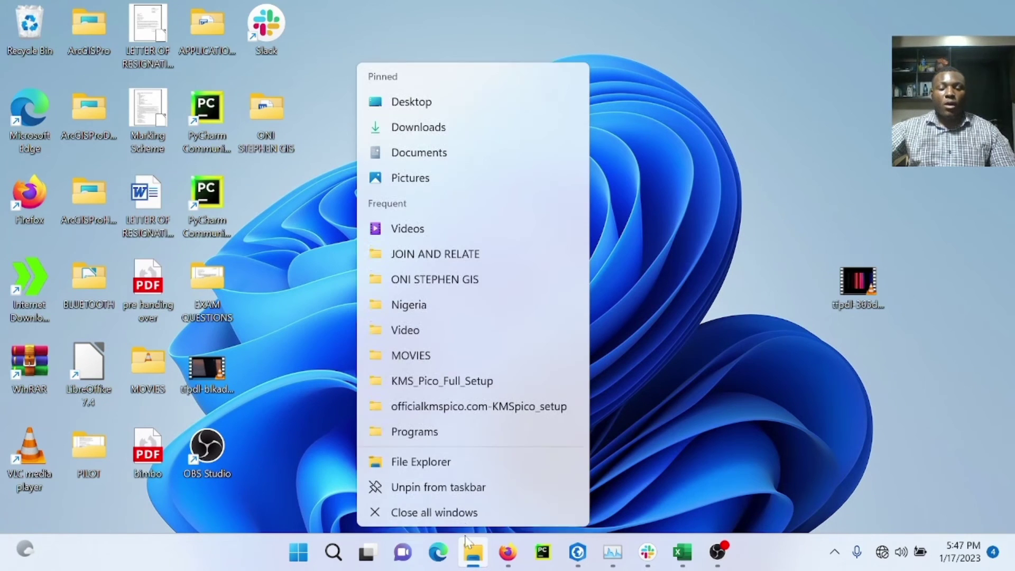
{"action": "left_click", "coordinate": [460, 431]}
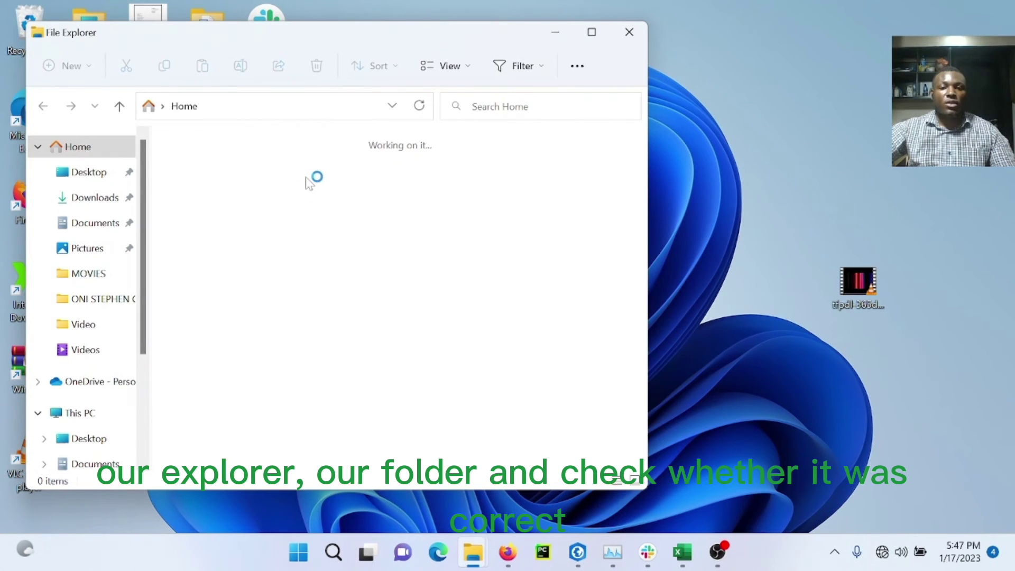
{"action": "double_click", "coordinate": [250, 196]}
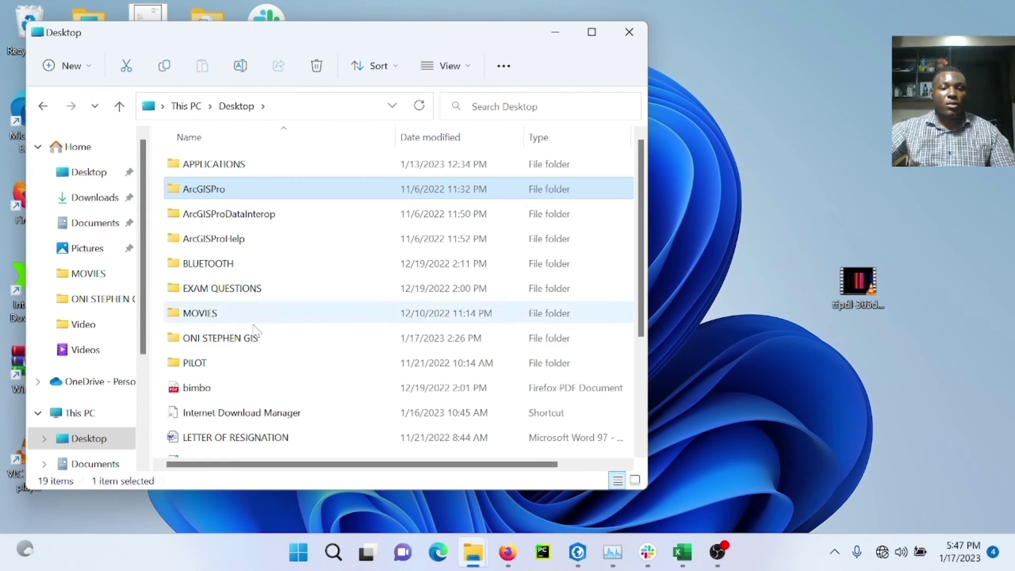
{"action": "double_click", "coordinate": [236, 338]}
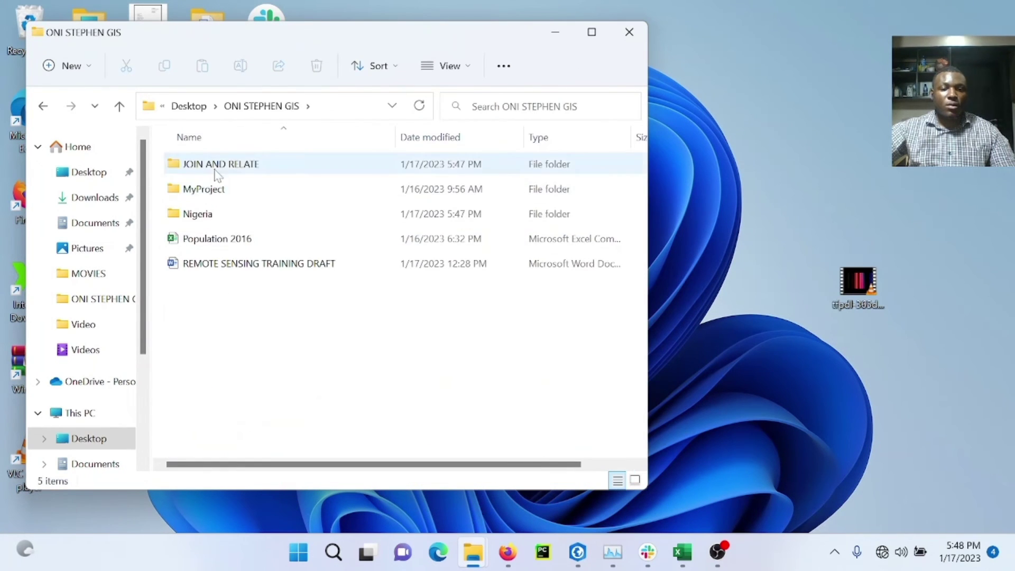
{"action": "double_click", "coordinate": [215, 167]}
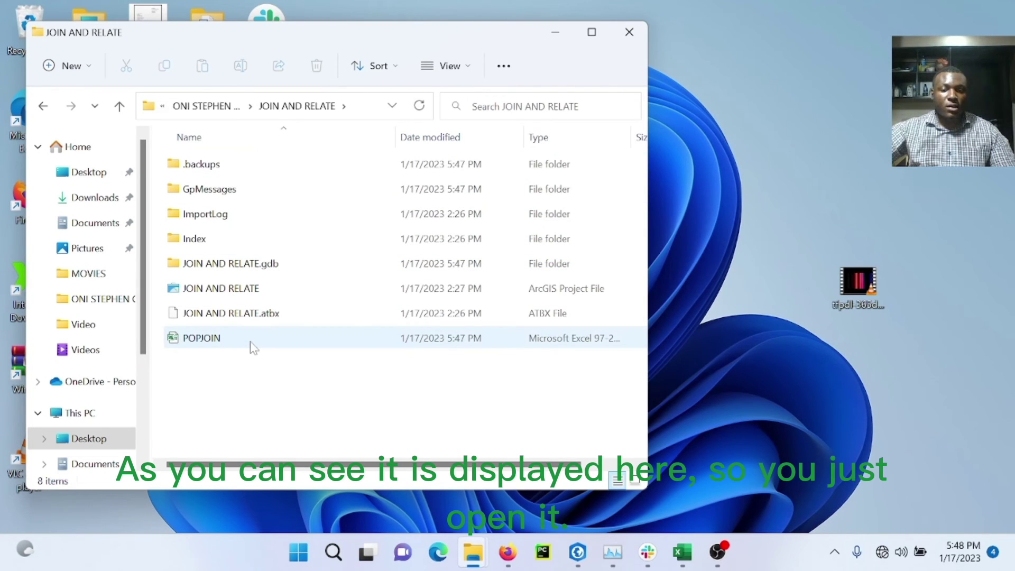
{"action": "double_click", "coordinate": [252, 347]}
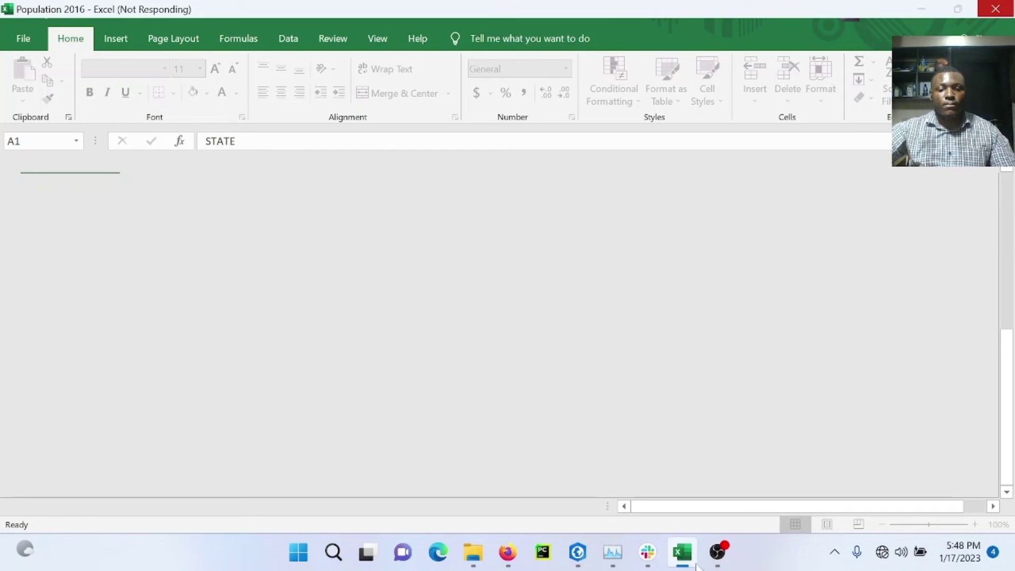
Widen POPJOIN columns M and N to show full Pop_2006 and Pop_2016 headers, then restore the window
{"action": "left_click", "coordinate": [717, 552]}
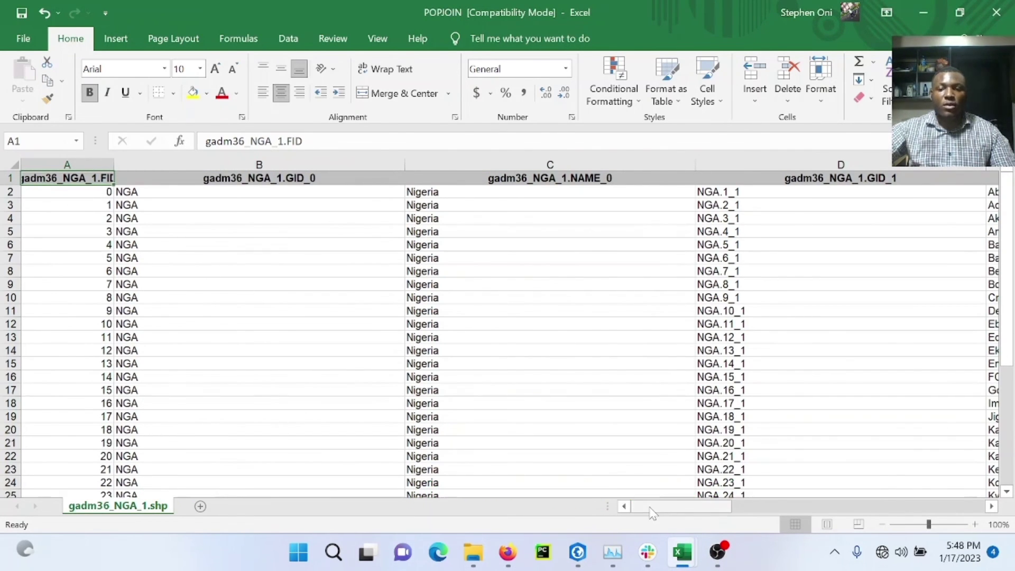
{"action": "left_click_drag", "start_coordinate": [669, 506], "coordinate": [901, 507]}
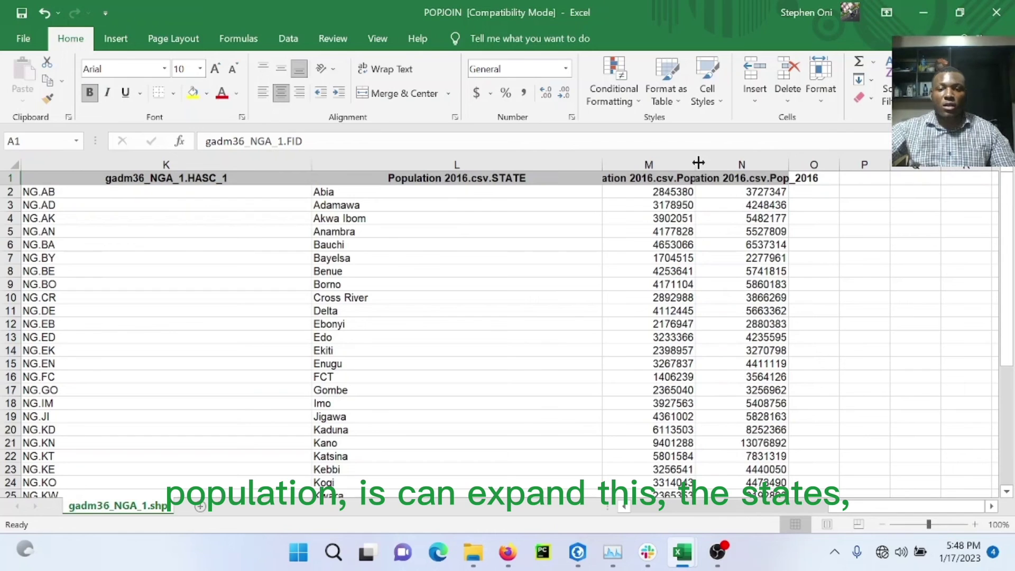
{"action": "left_click_drag", "start_coordinate": [698, 162], "coordinate": [822, 162]}
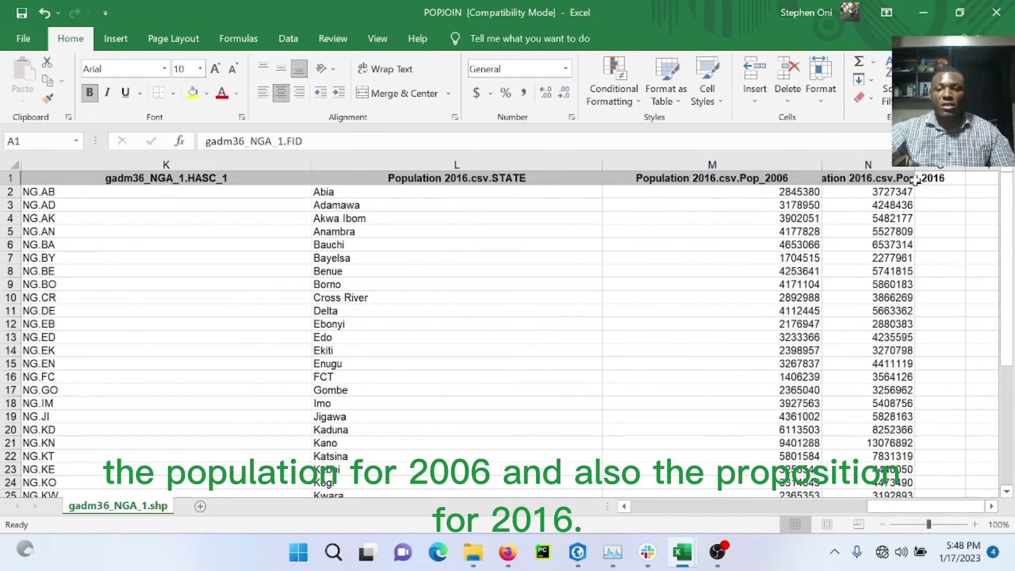
{"action": "left_click_drag", "start_coordinate": [916, 179], "coordinate": [986, 172]}
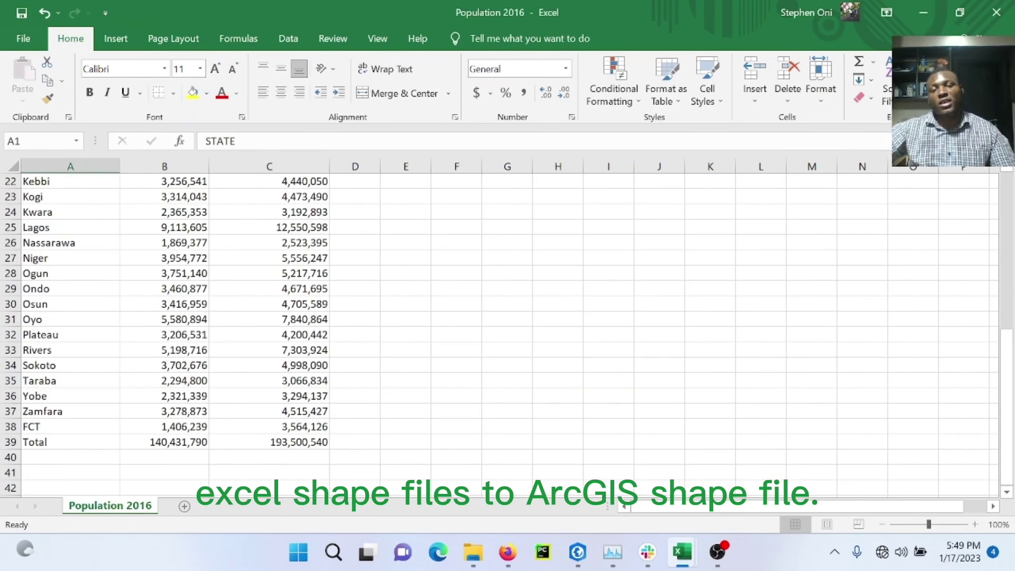
{"action": "key", "text": "super+Down"}
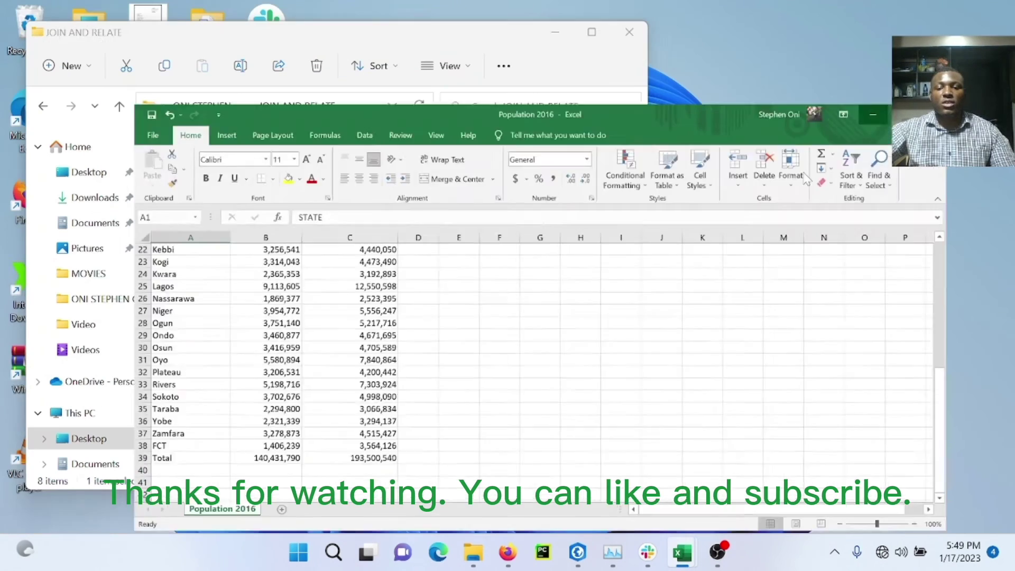